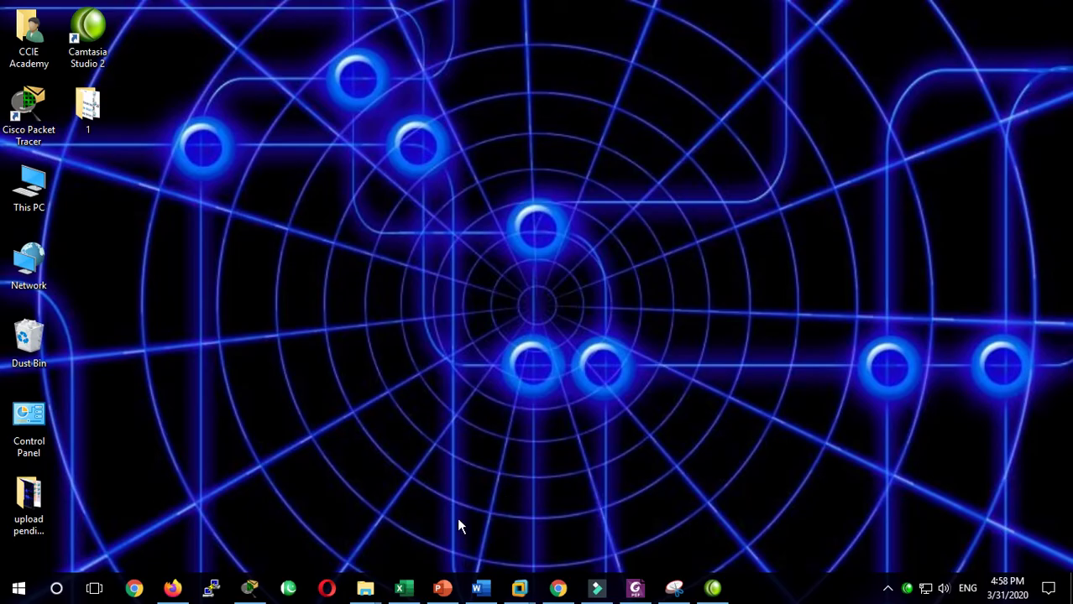
- Restore the Formulas workbook with the AWAL SHEET grade table from the taskbar
left_click(403, 588)
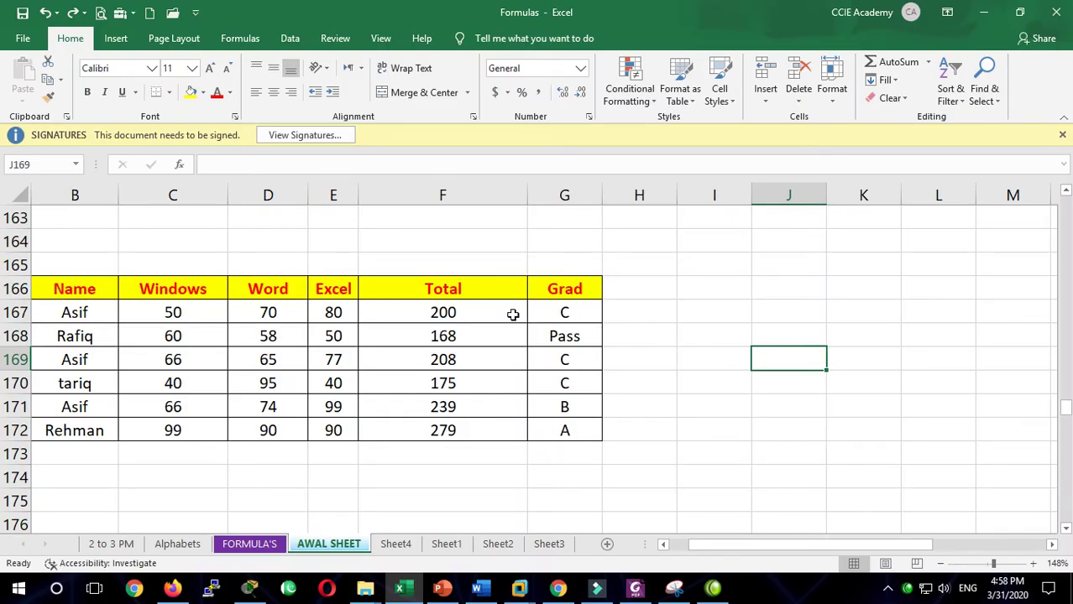
- Enter the list entries Pass in H163 and Fail in H164
left_click(582, 312)
left_click(665, 223)
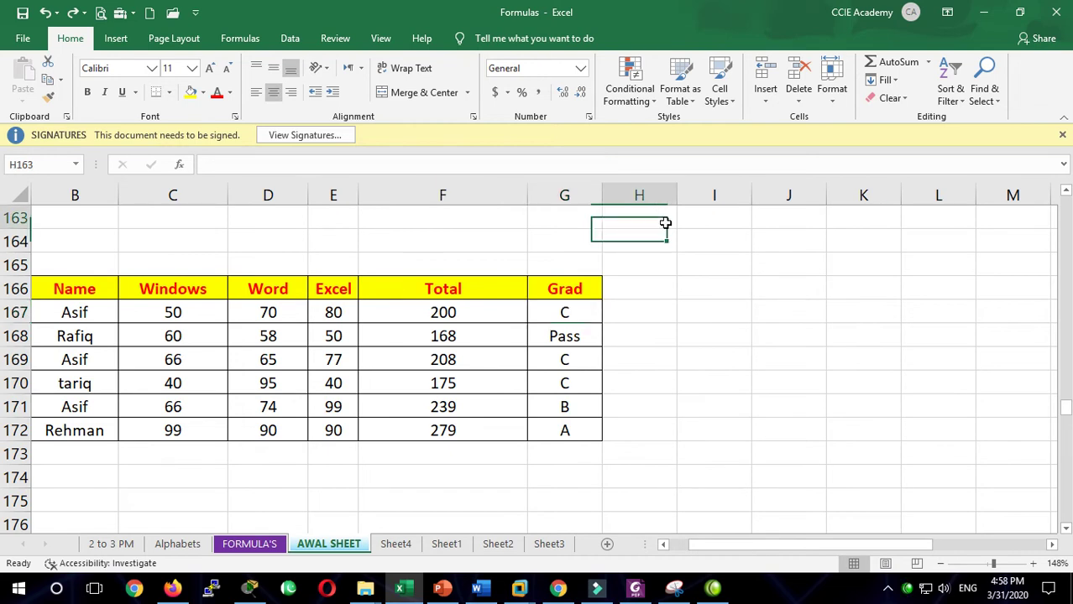
type("Pass")
key("Return")
type("Fail")
key("Return")
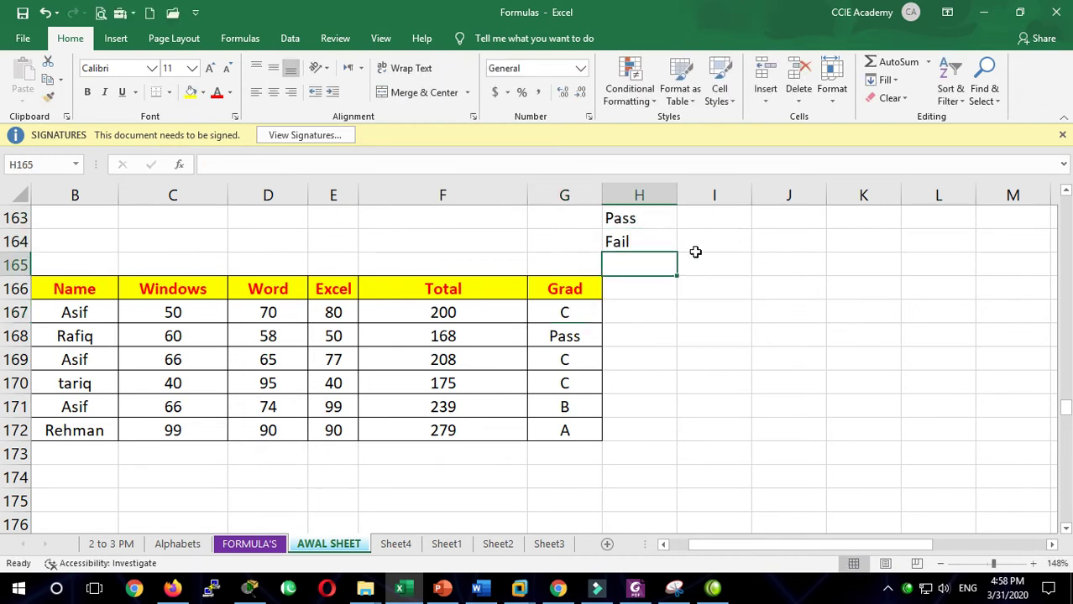
- Clear the grades in G167:G172 and reselect the emptied range
left_click(584, 313)
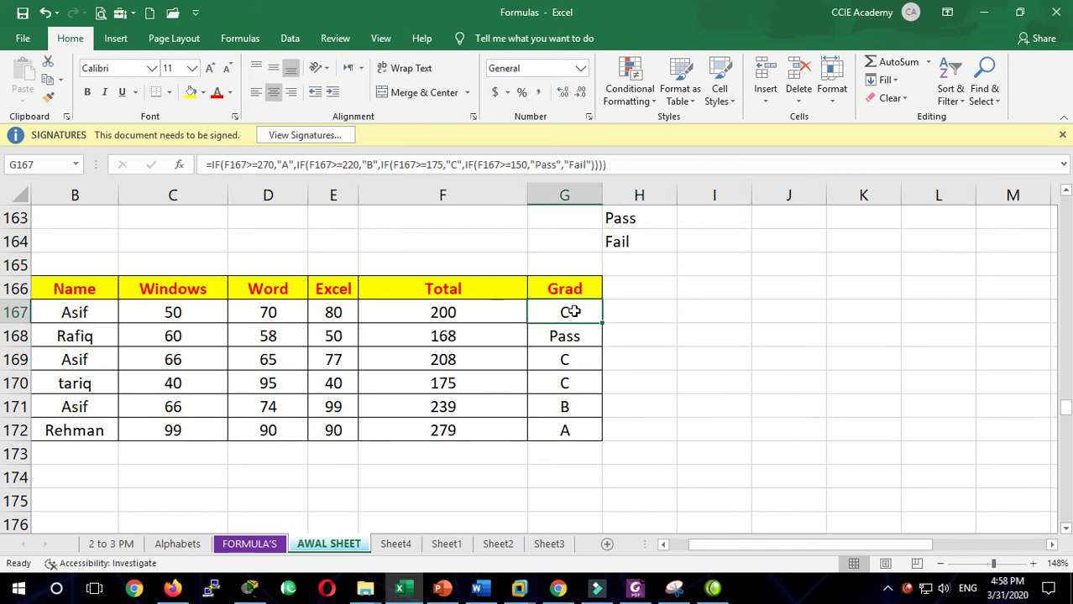
left_click_drag(571, 312, 565, 426)
key("Delete")
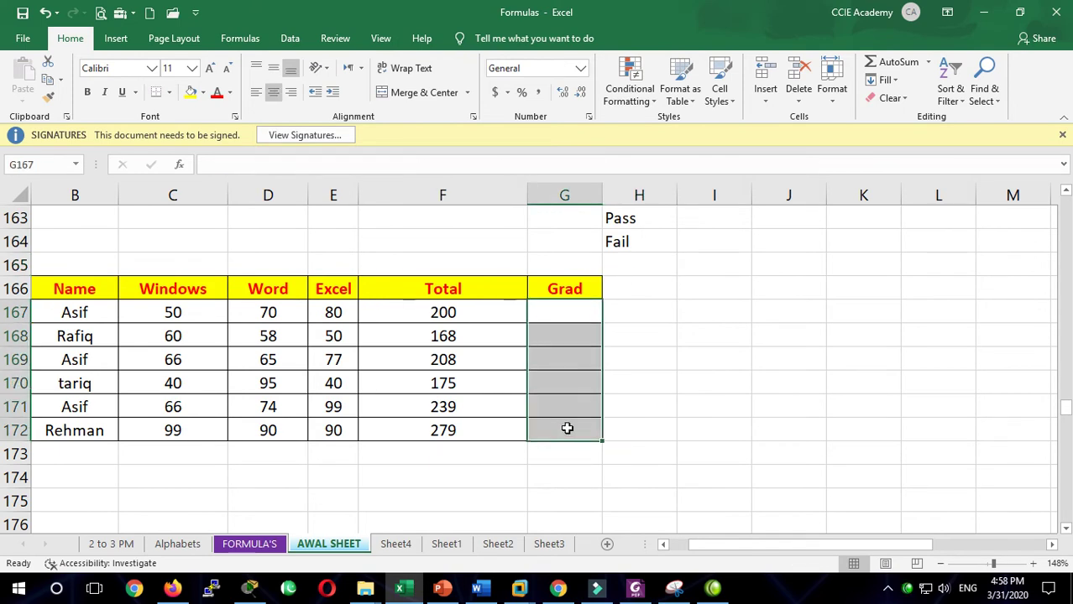
left_click(569, 428)
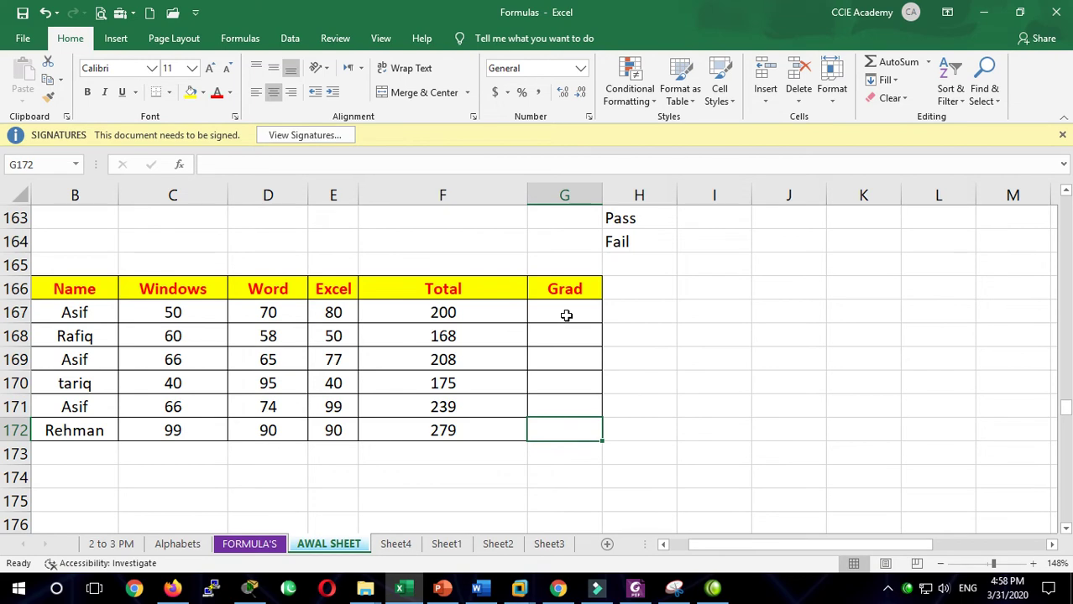
left_click_drag(567, 315, 563, 428)
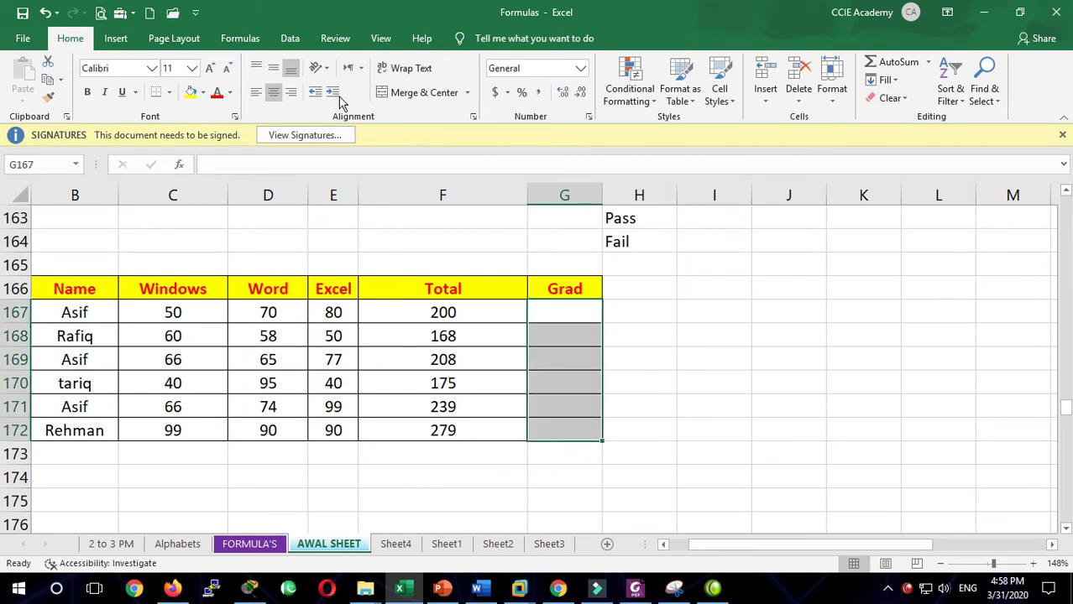
- Add List data validation to the grade cells with source =$H$163:$H$164
left_click(289, 37)
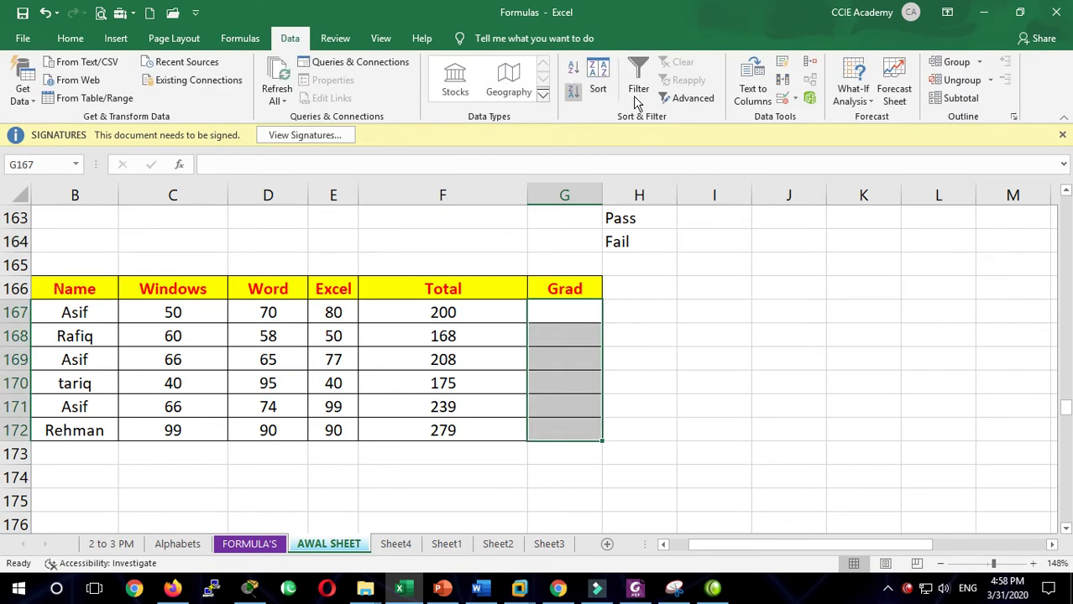
left_click(796, 99)
left_click(802, 114)
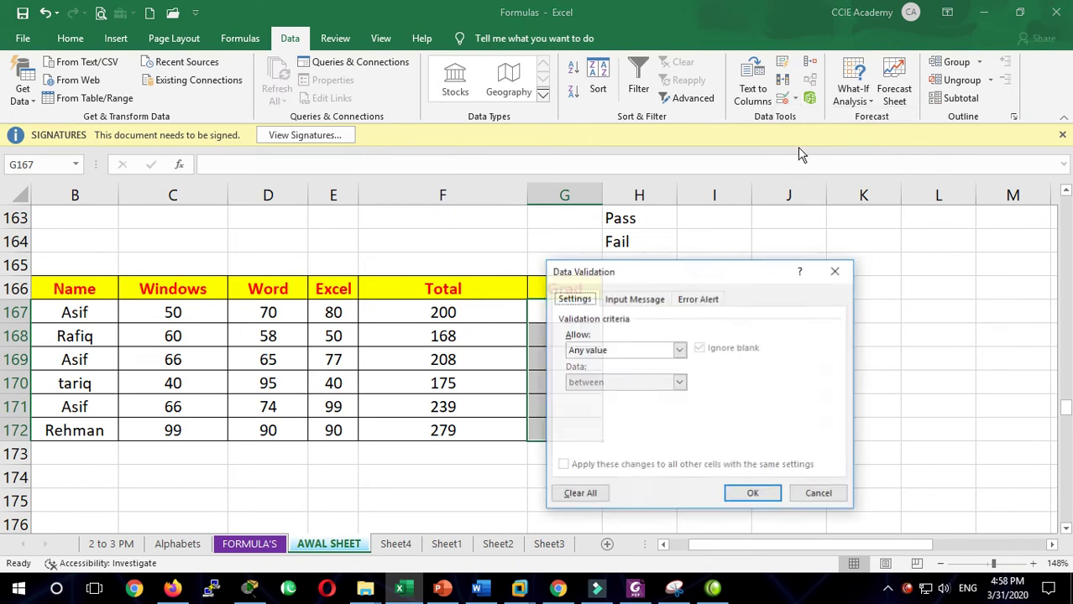
left_click(679, 350)
left_click(626, 397)
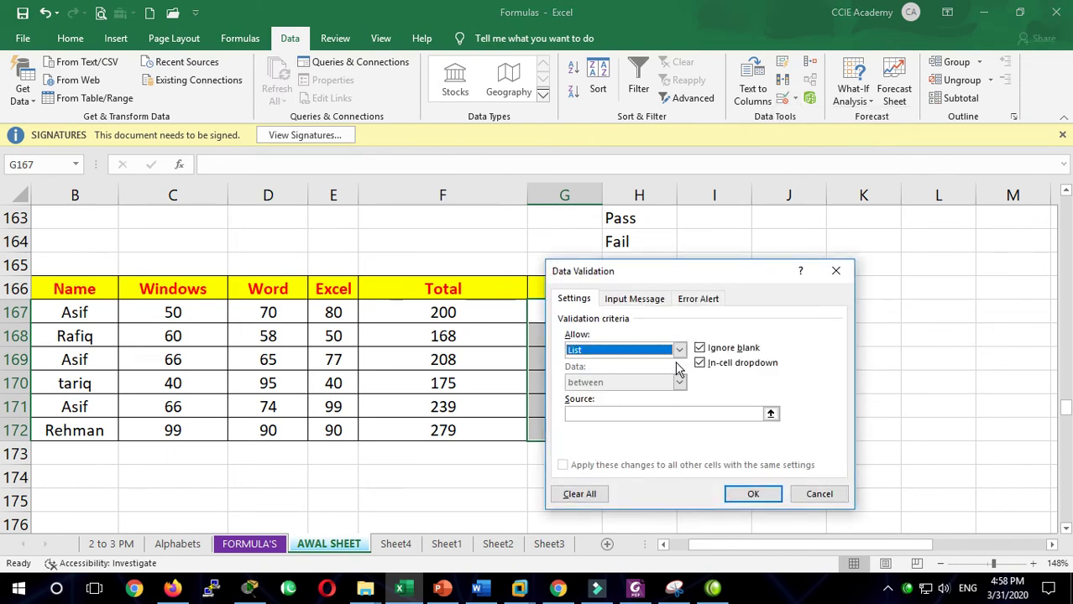
left_click(644, 414)
left_click(628, 227)
left_click_drag(628, 226, 619, 244)
left_click(752, 494)
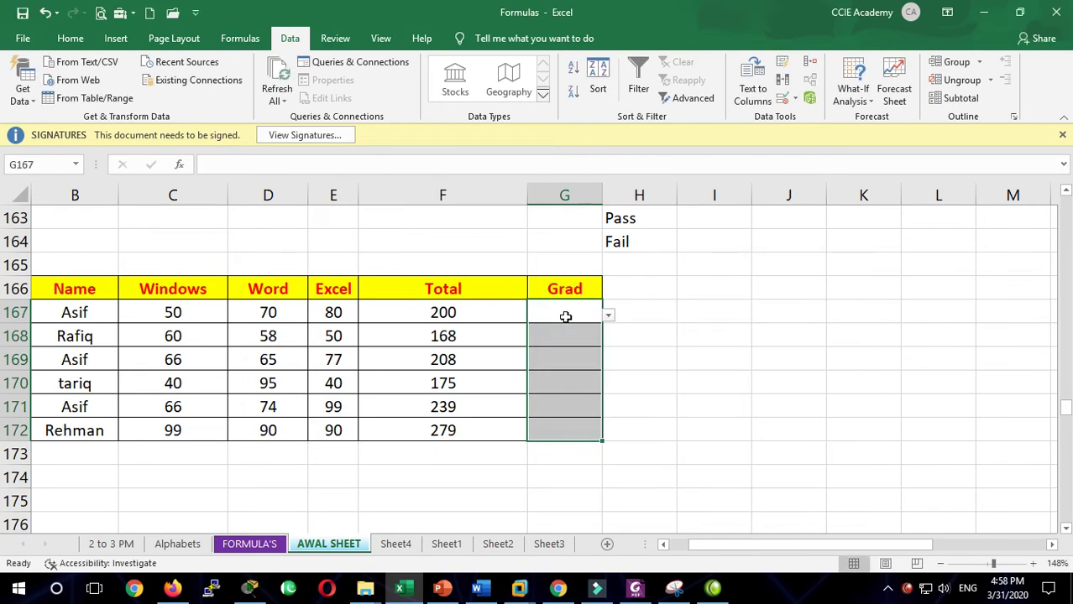
- Use the dropdowns to set G167 to Pass, G168 to Fail and G169 to Pass
left_click(566, 317)
left_click(607, 315)
left_click(575, 332)
left_click(579, 333)
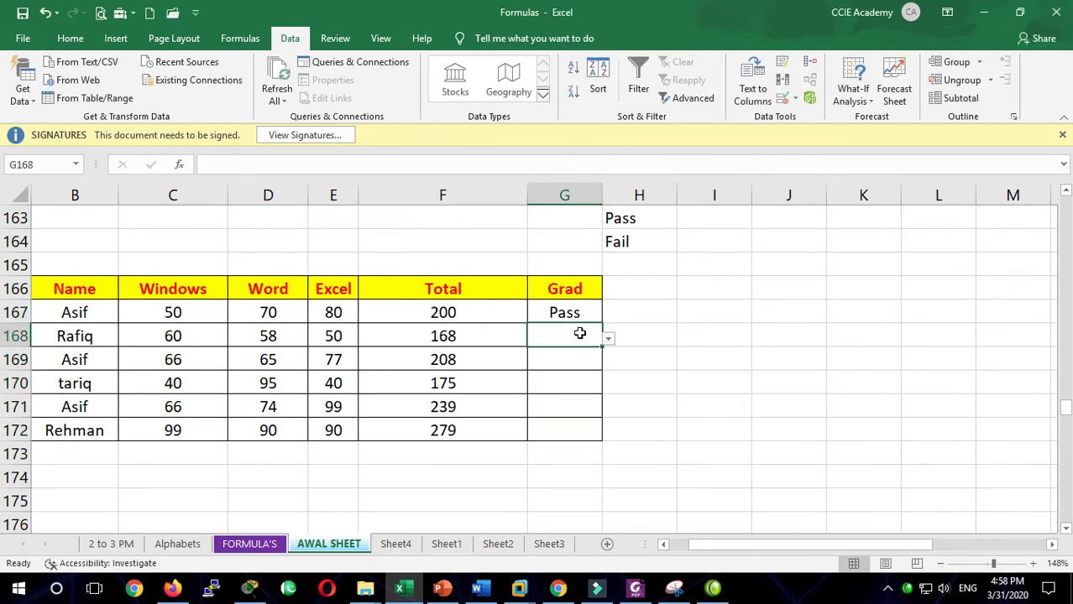
left_click(608, 338)
left_click(563, 369)
left_click(589, 353)
left_click(608, 361)
left_click(552, 378)
left_click(553, 386)
left_click(568, 395)
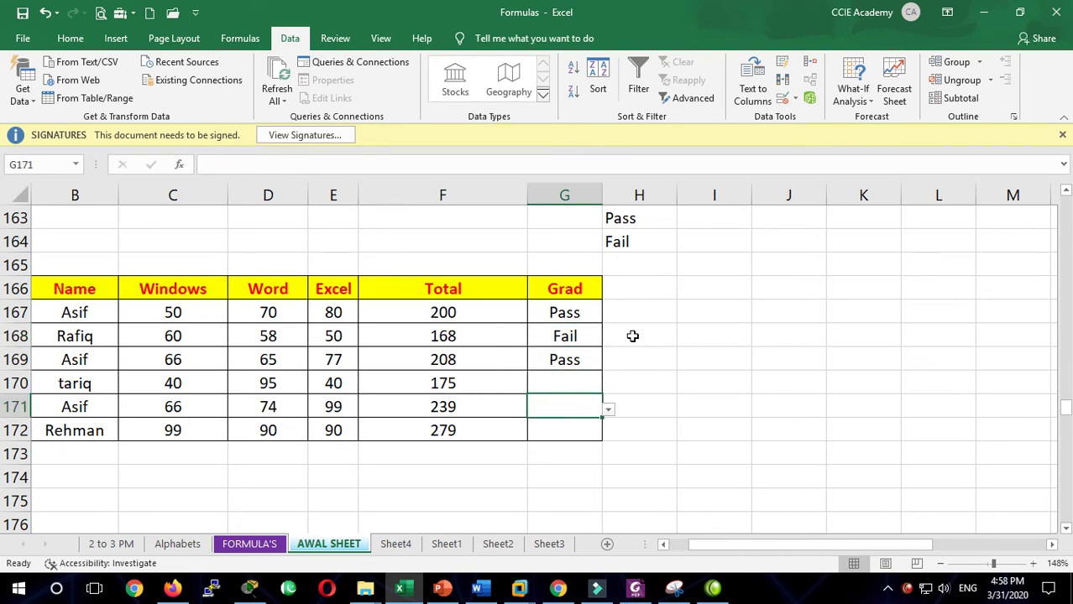
left_click(70, 38)
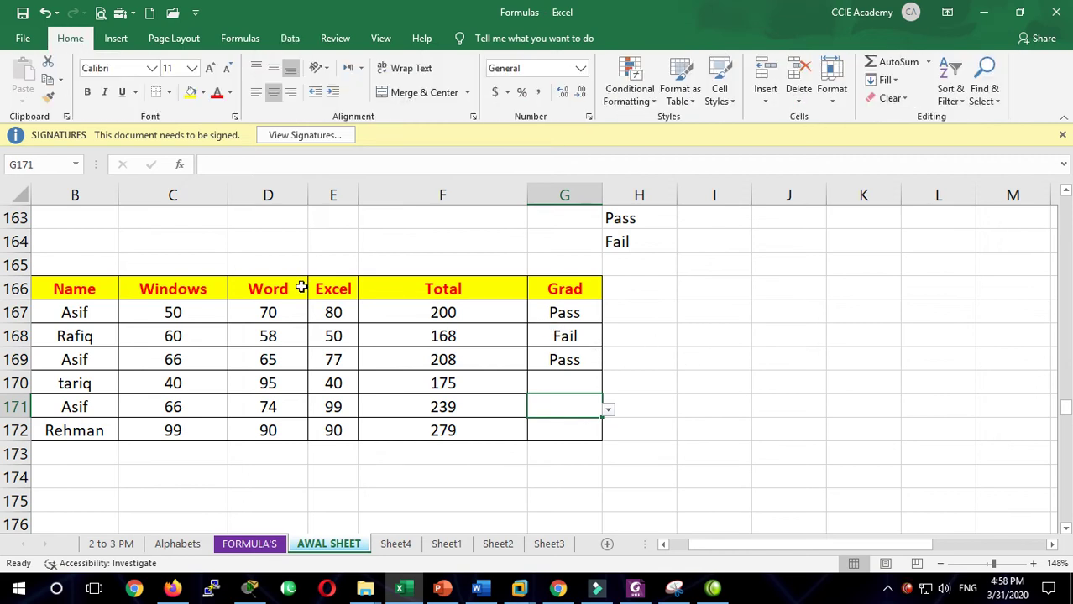
- Inspect the Word, Excel and Total headings and row 167's marks and total formula
left_click_drag(283, 290, 389, 312)
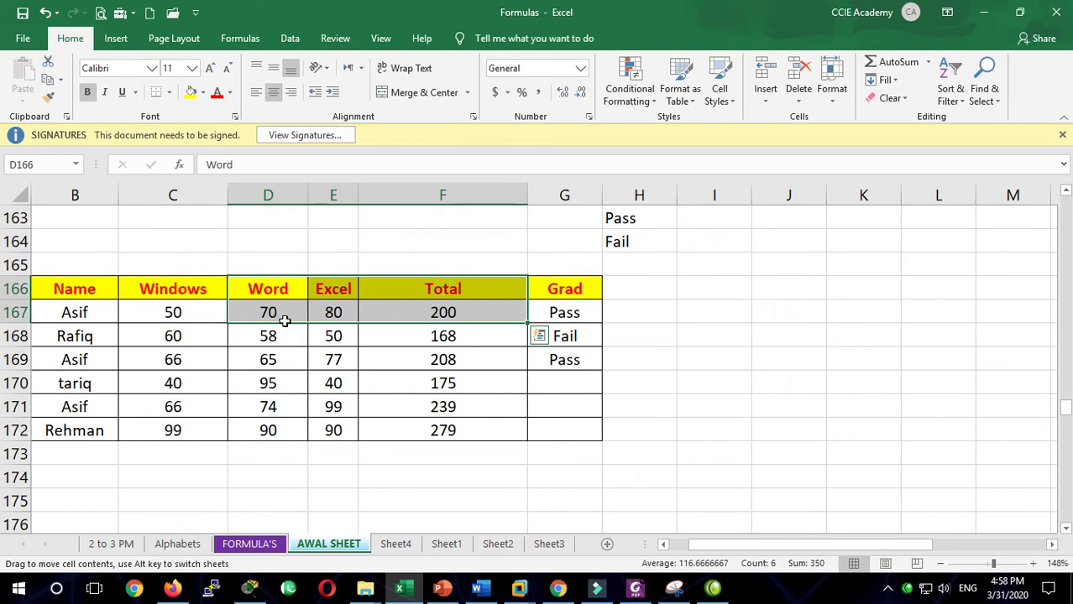
left_click_drag(334, 289, 327, 292)
left_click(267, 292)
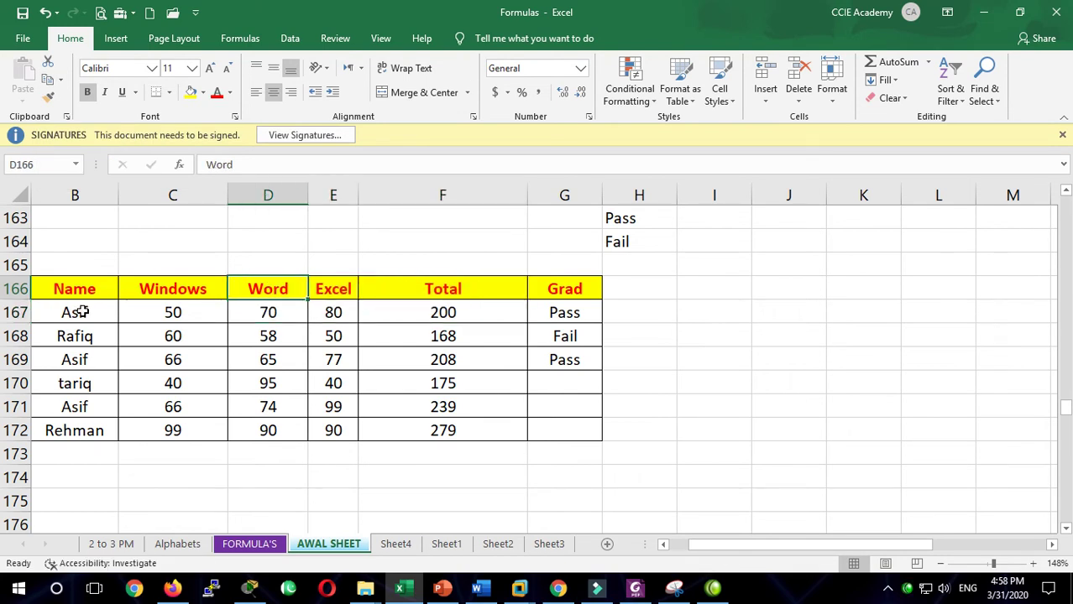
left_click(239, 309)
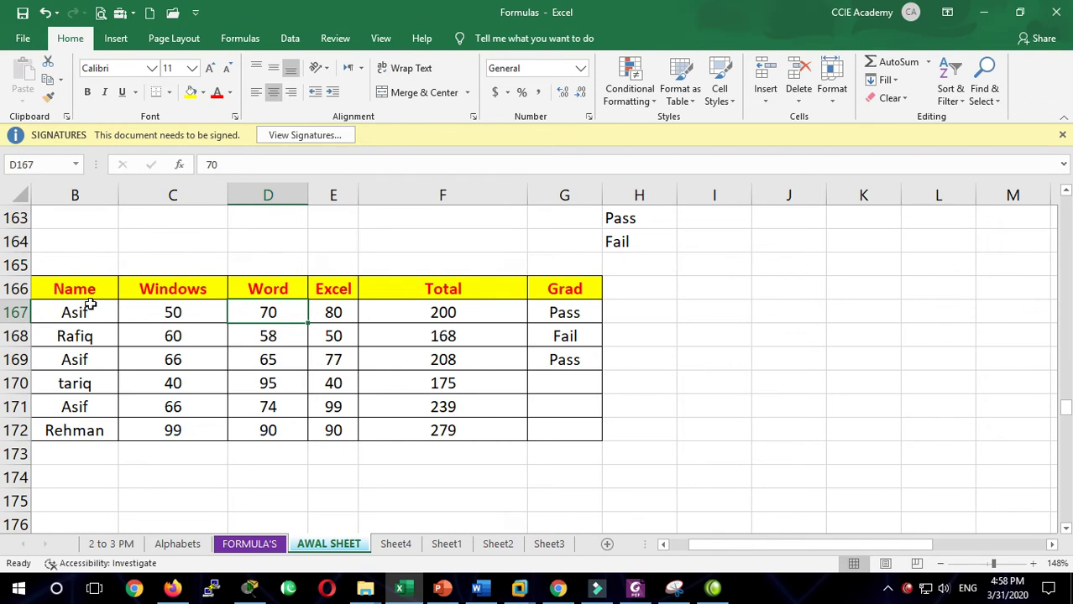
left_click(172, 311)
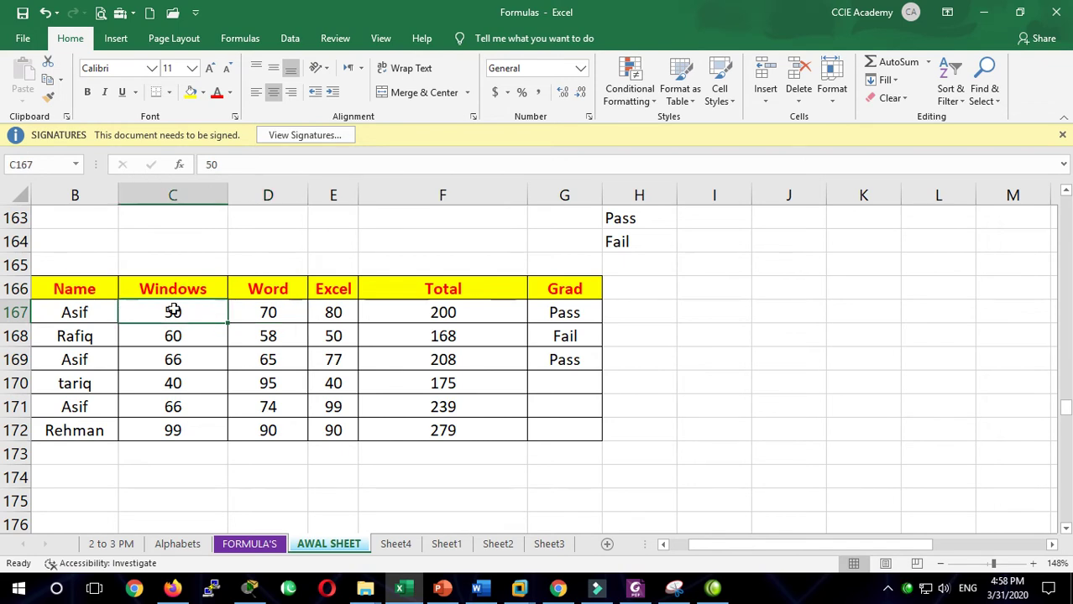
left_click(275, 307)
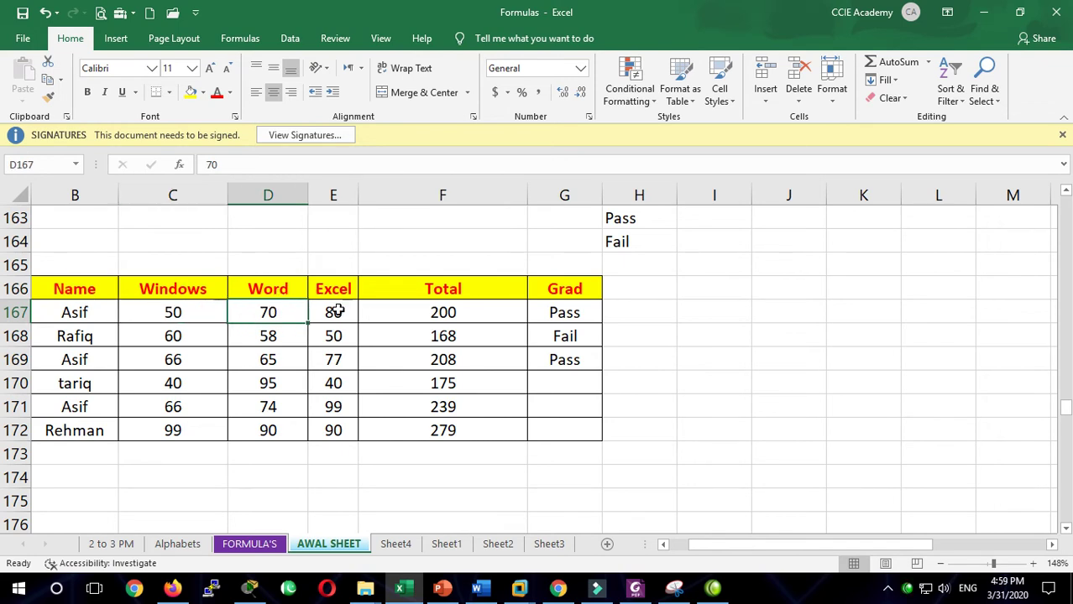
left_click(336, 311)
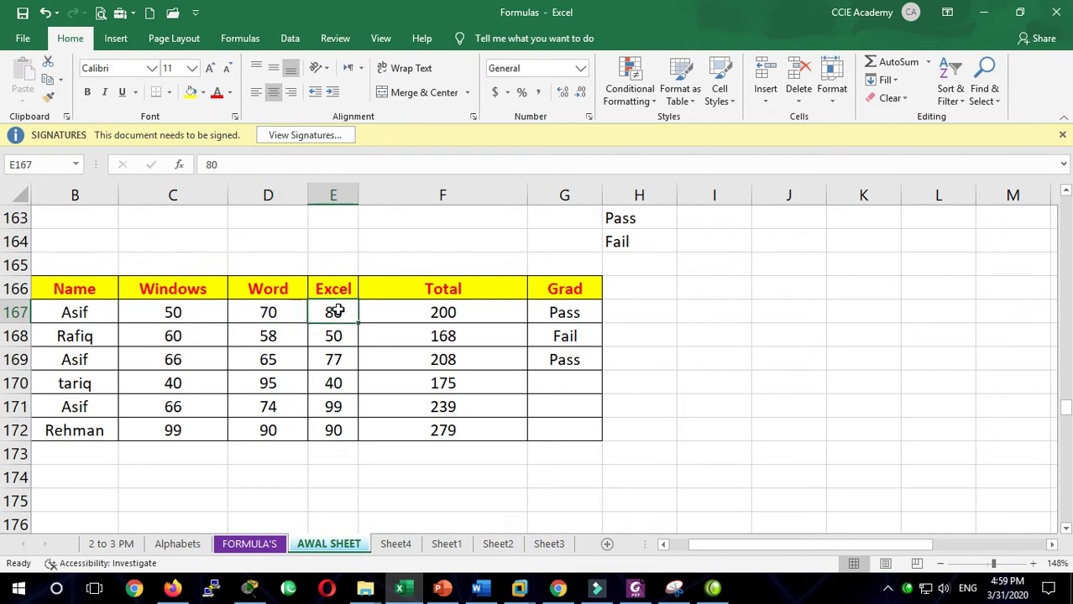
left_click(449, 312)
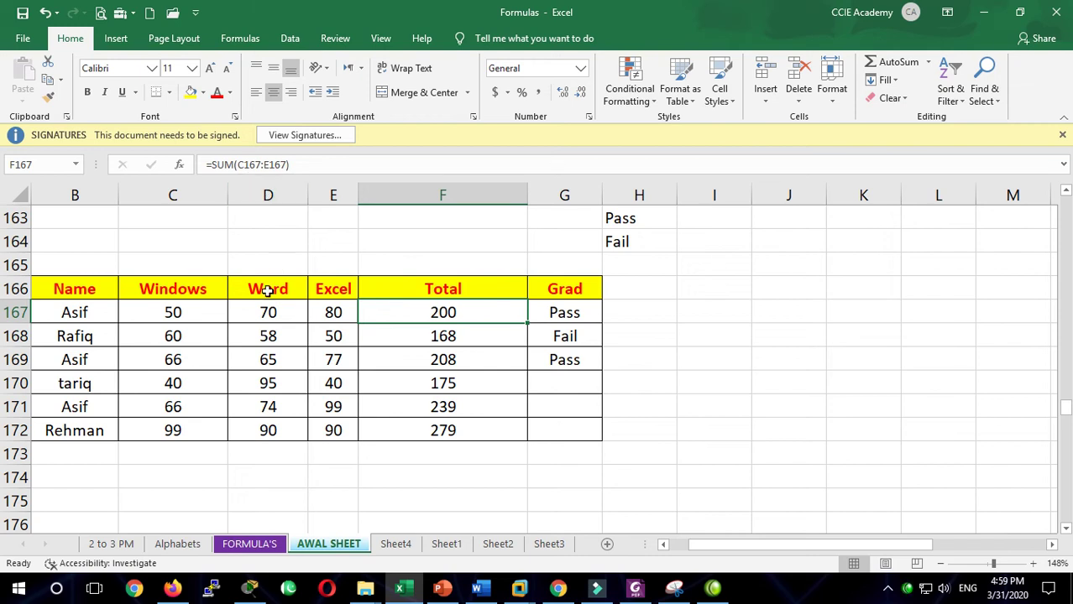
- Copy D166:F167 and pick H166 as the paste destination
left_click_drag(267, 290, 374, 311)
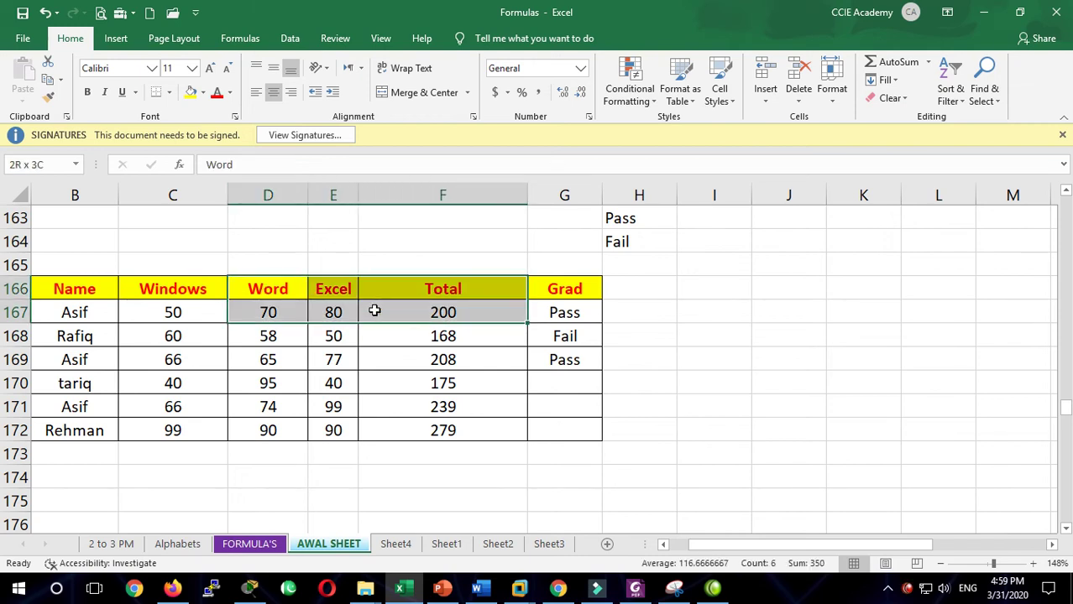
left_click_drag(259, 284, 419, 307)
left_click(49, 81)
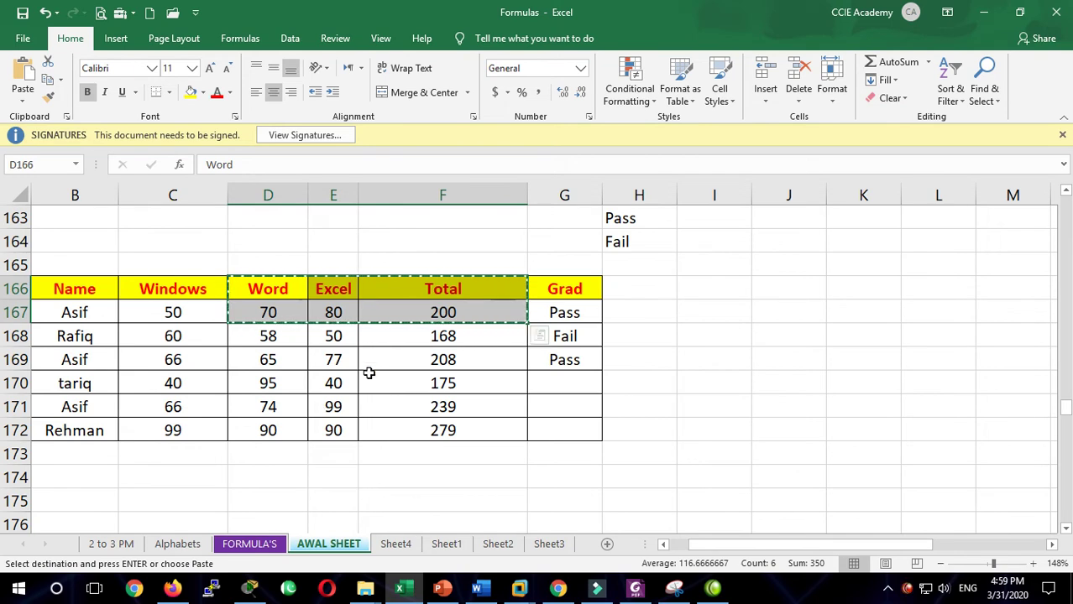
left_click(661, 290)
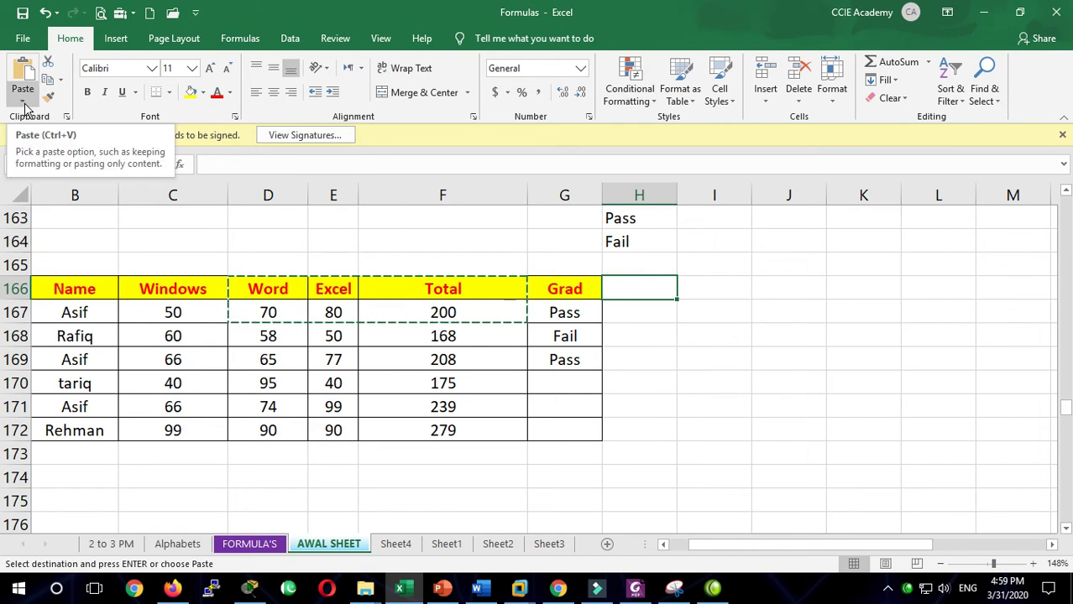
left_click(25, 107)
left_click(289, 311)
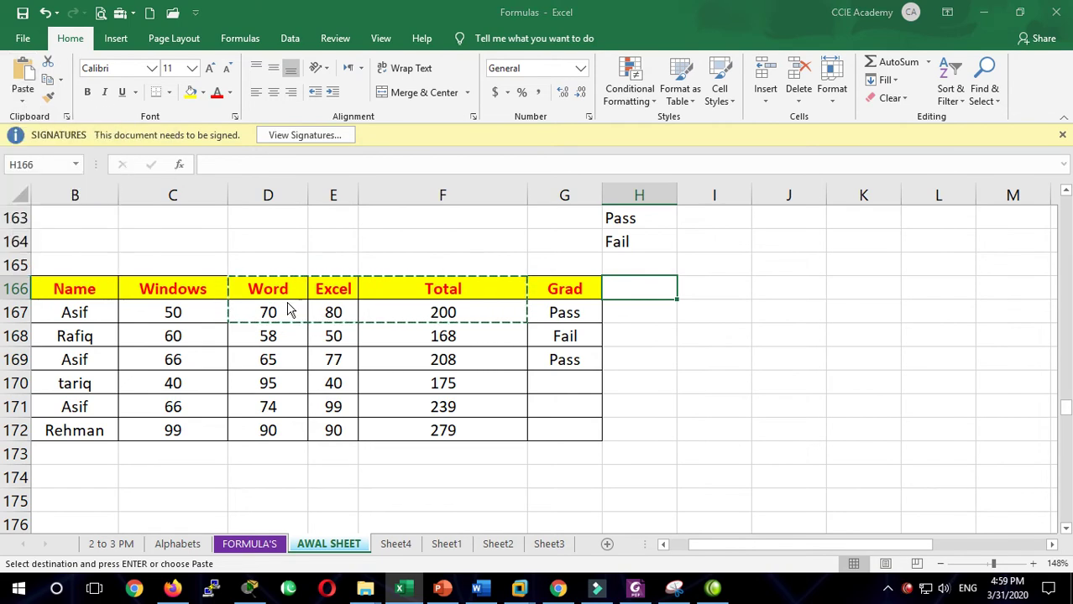
key("ctrl+alt+v")
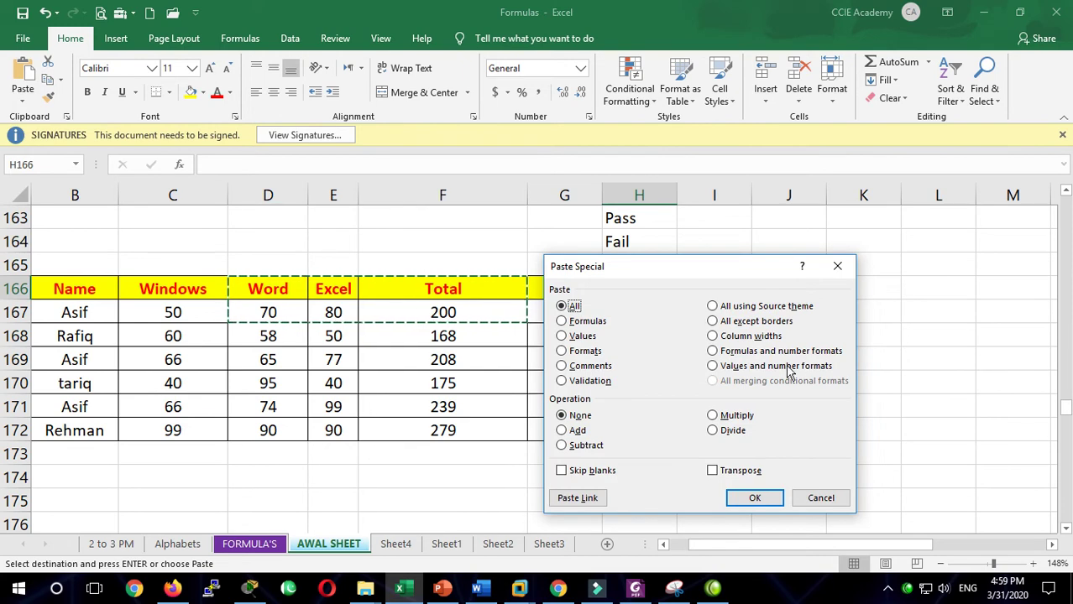
left_click_drag(687, 270, 799, 270)
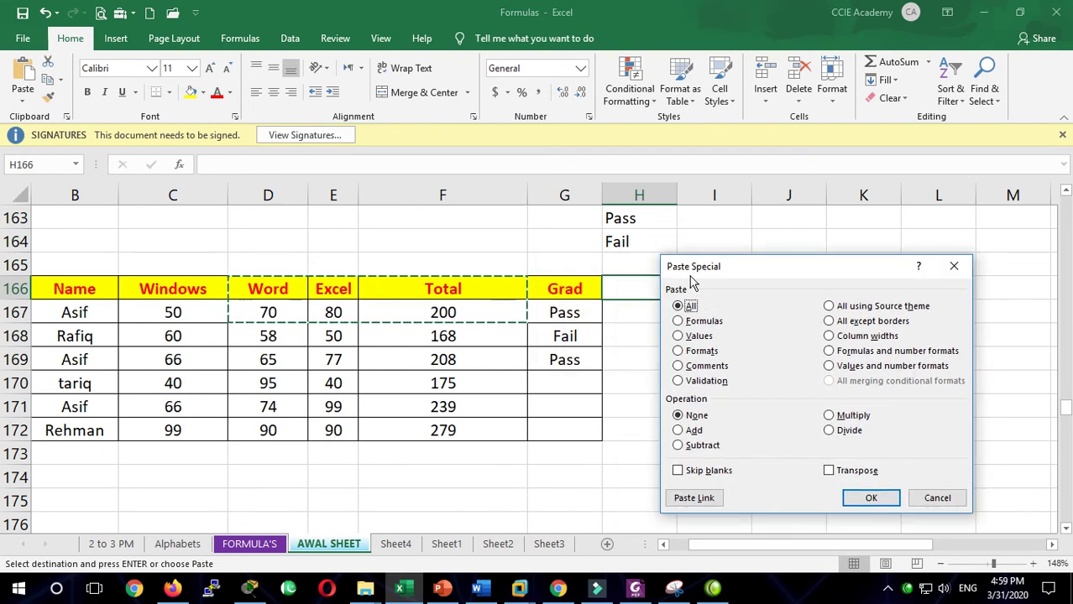
left_click(690, 322)
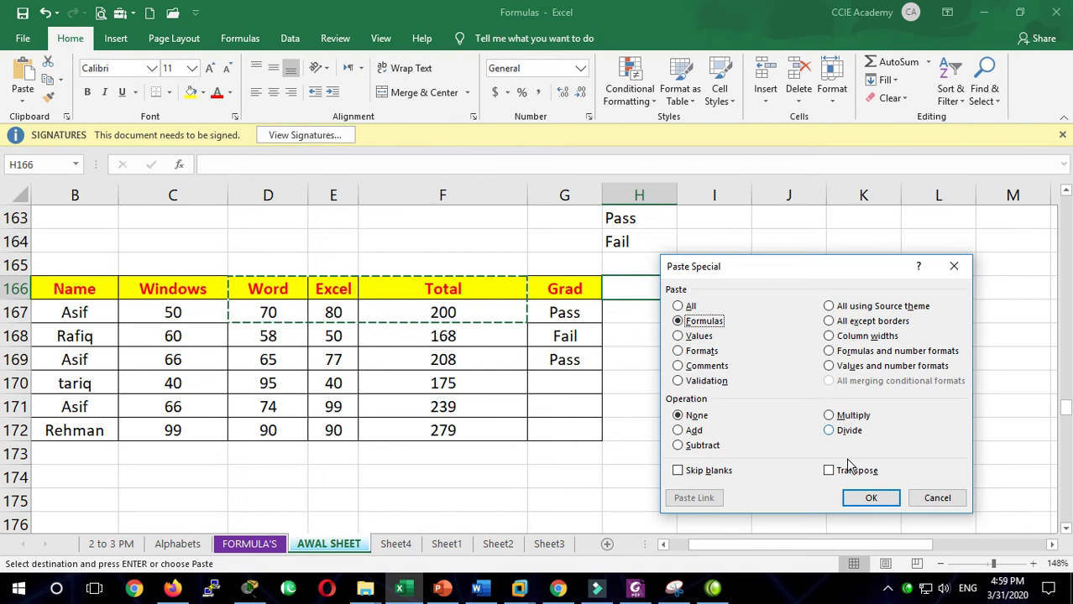
left_click(871, 498)
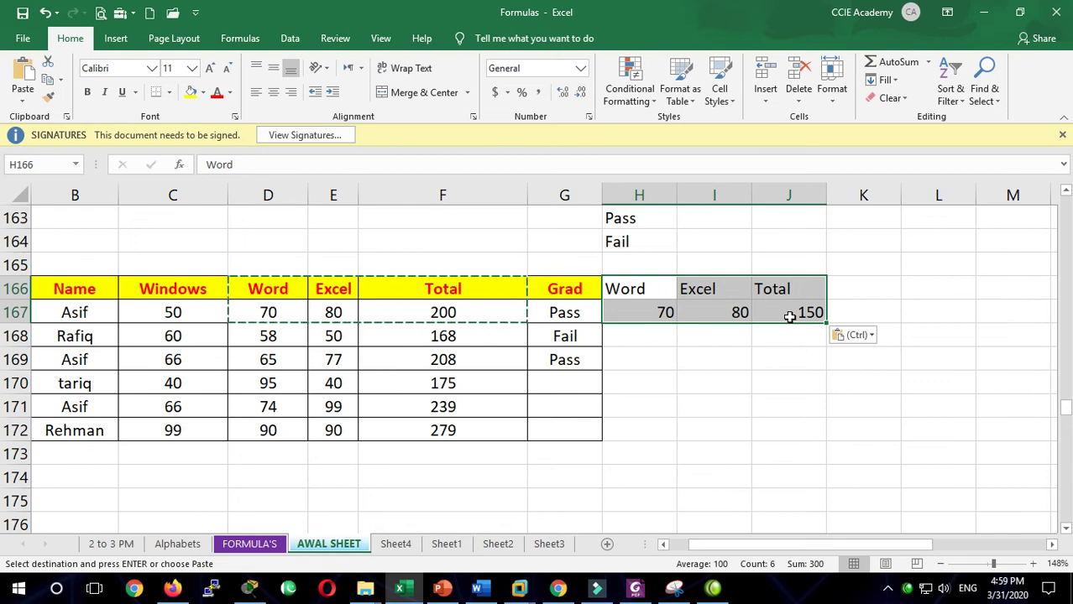
left_click(789, 316)
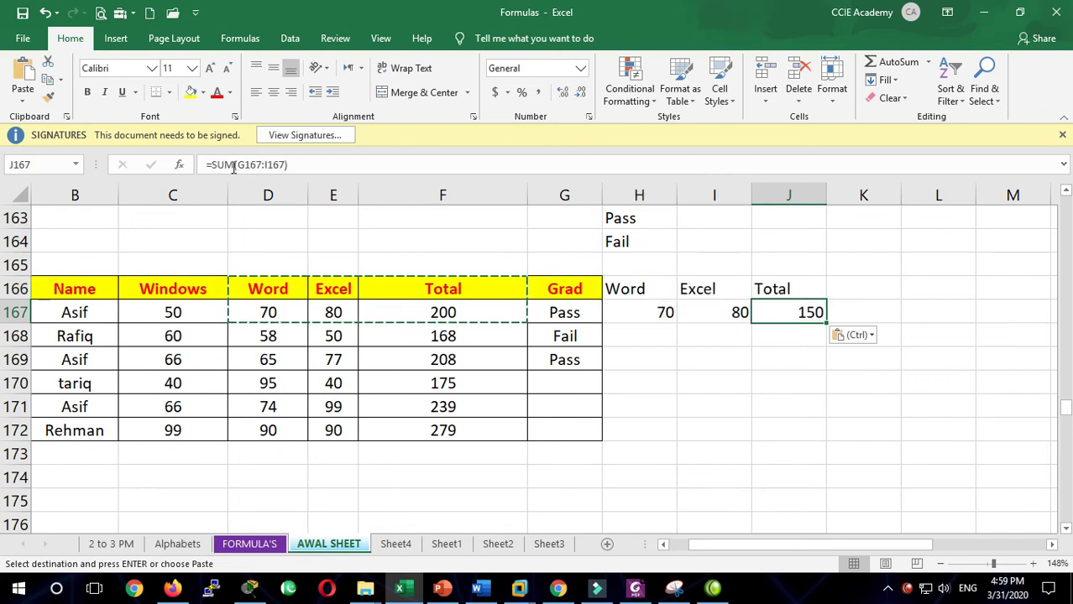
left_click(663, 312)
left_click(757, 312)
left_click(712, 309)
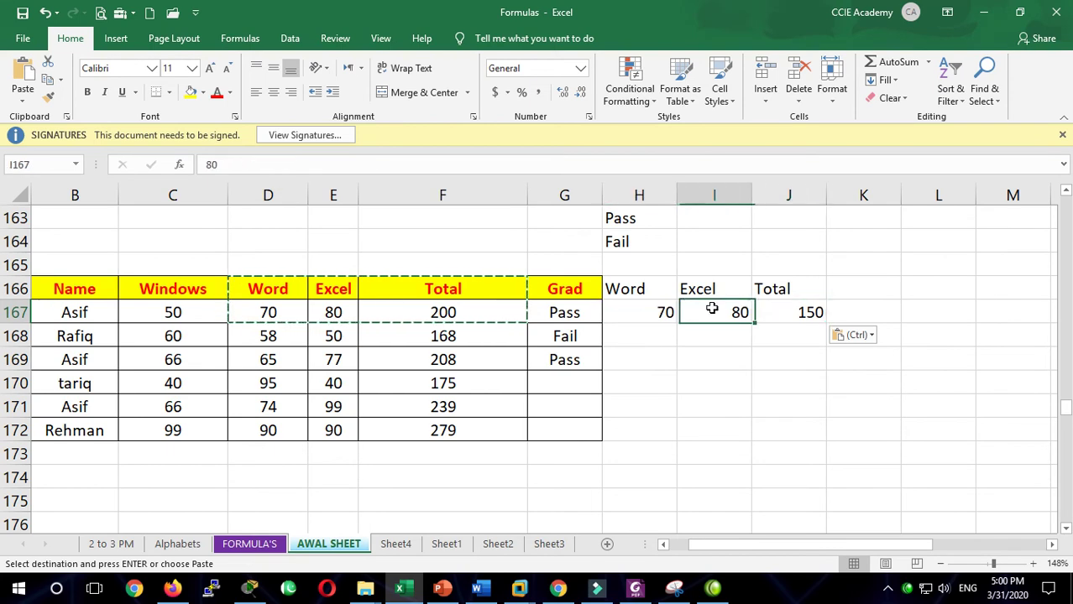
left_click(44, 15)
left_click(641, 290)
left_click(735, 291)
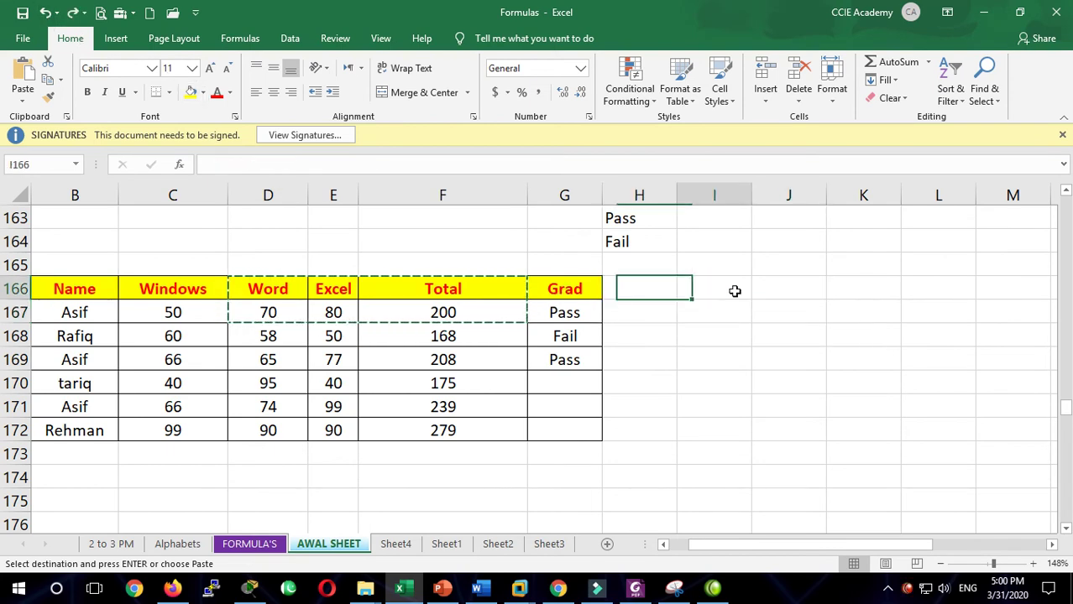
left_click(24, 101)
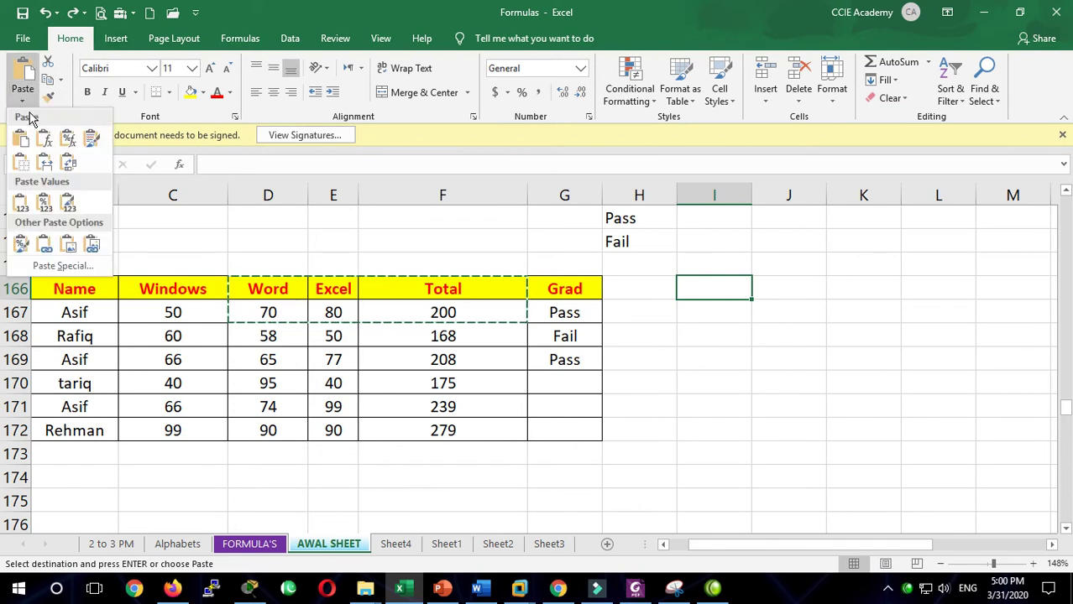
left_click(47, 266)
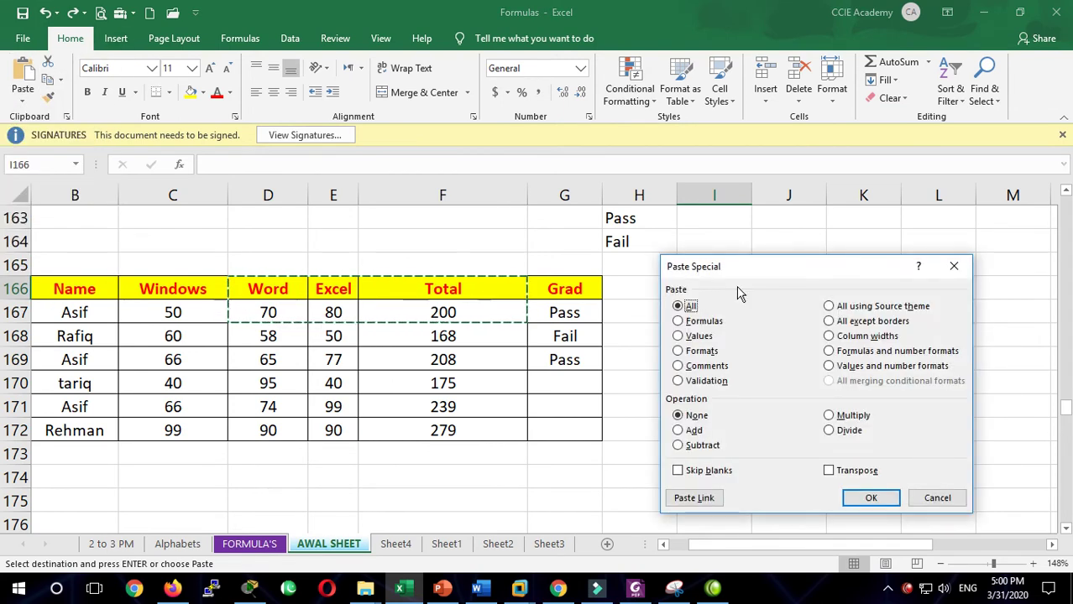
left_click(708, 337)
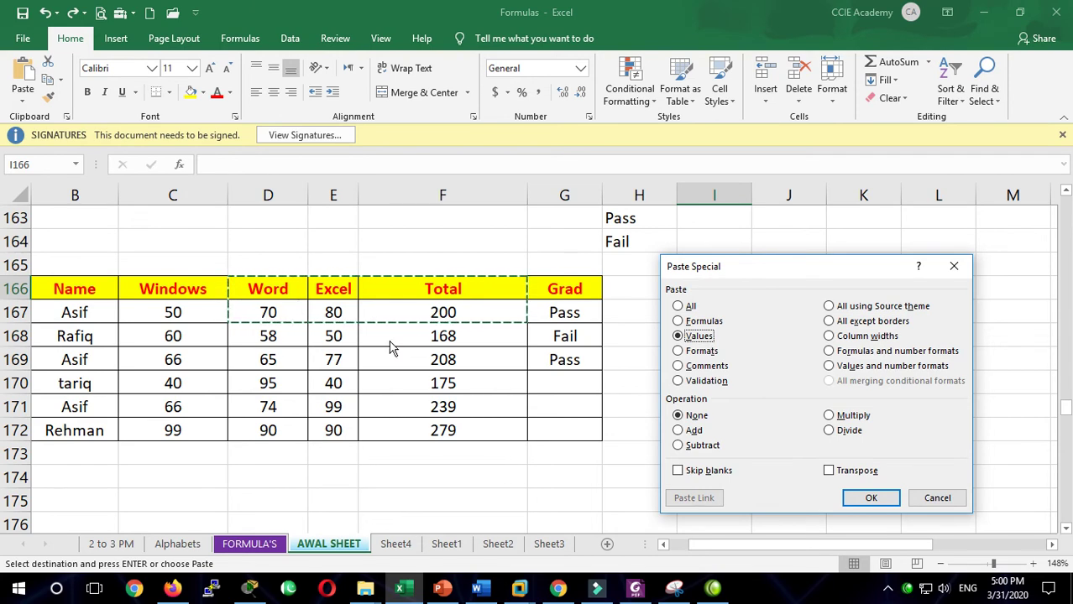
left_click(864, 498)
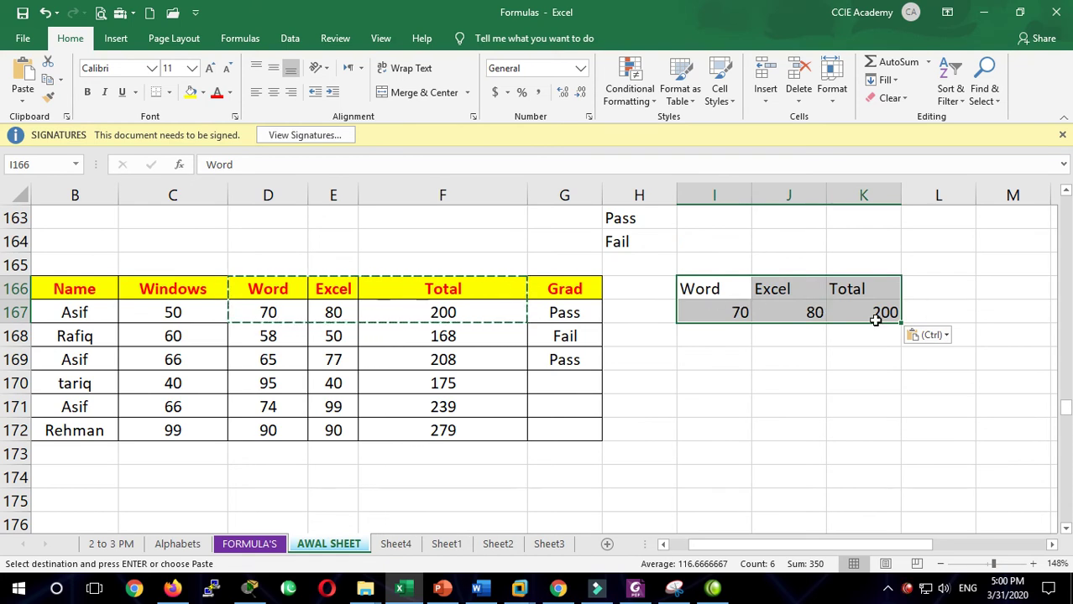
left_click(855, 313)
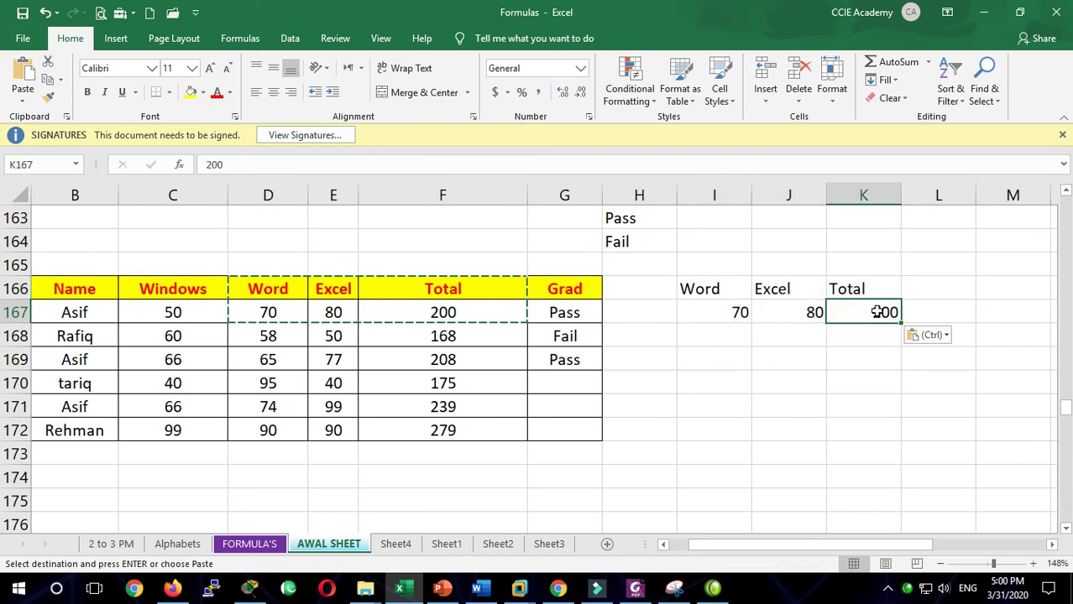
left_click(781, 309)
left_click(733, 312)
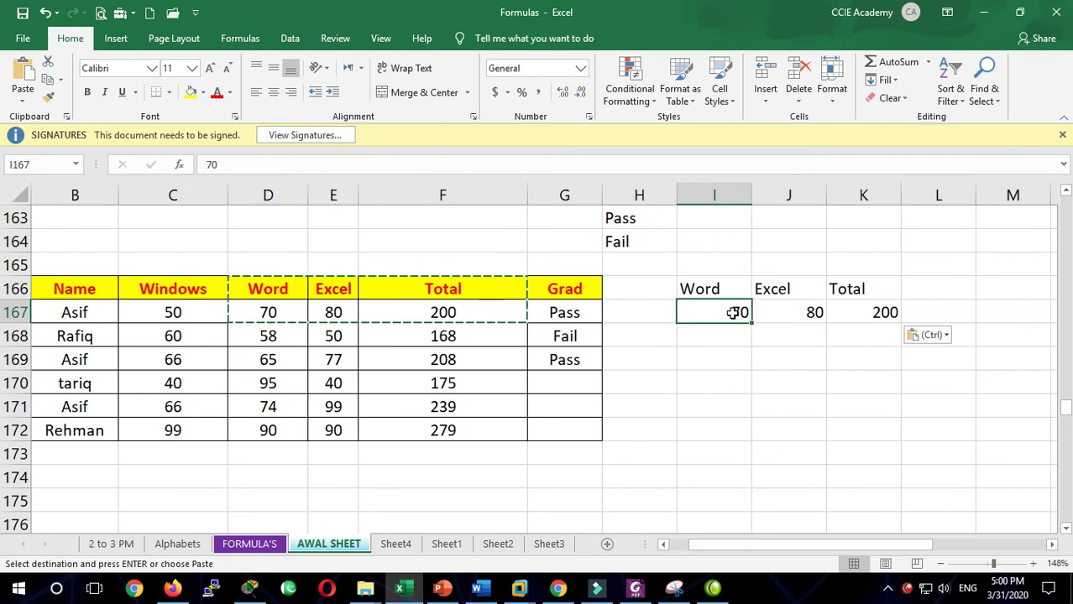
left_click(46, 13)
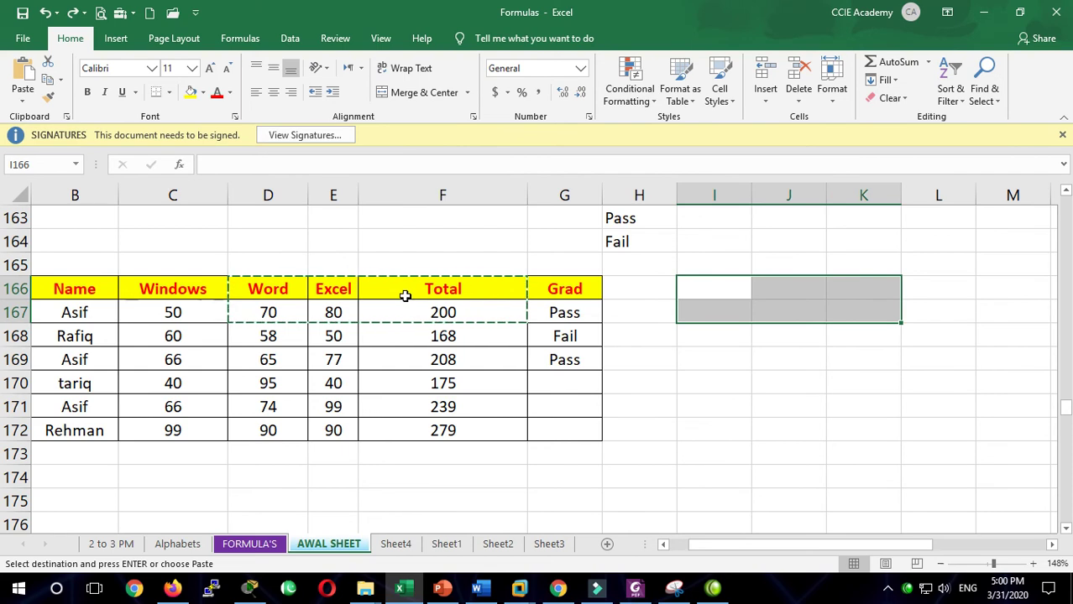
- Paste only the formats of the copied block into I166:K167 via Paste Special
left_click(695, 288)
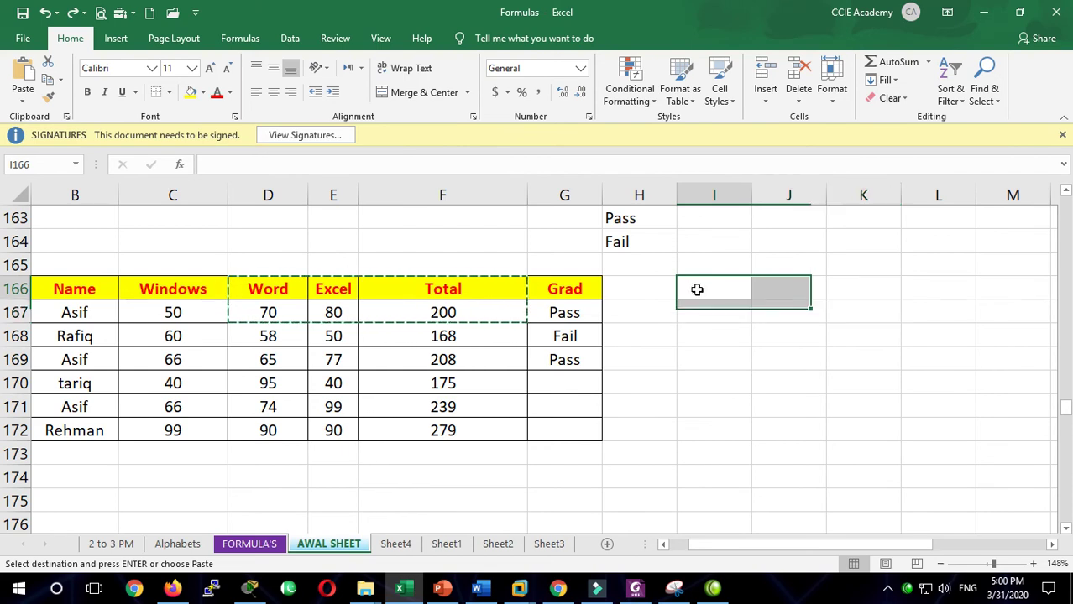
left_click(23, 103)
left_click(54, 267)
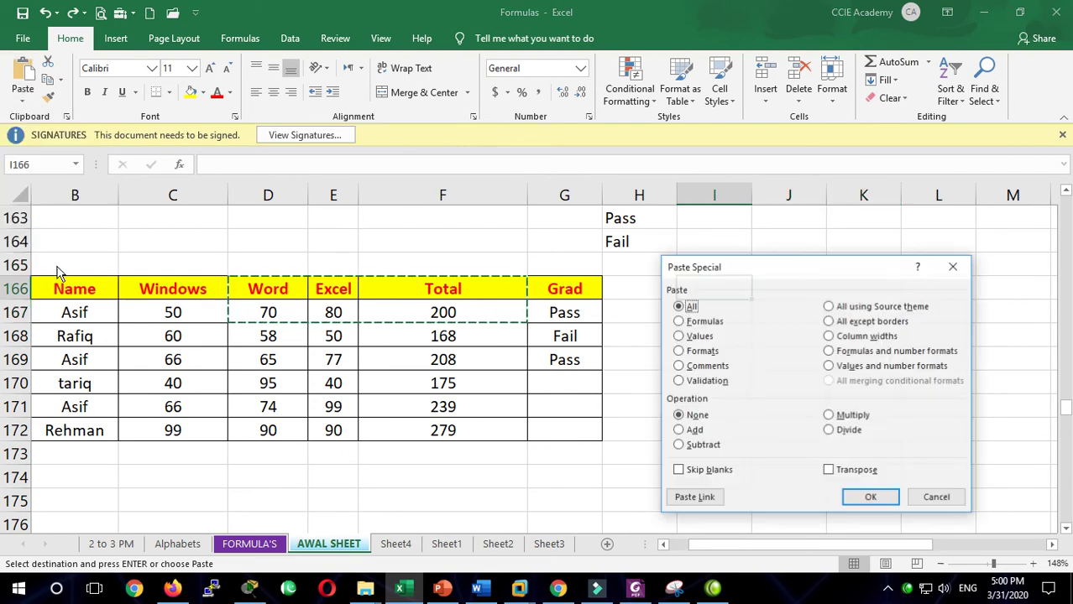
left_click(694, 353)
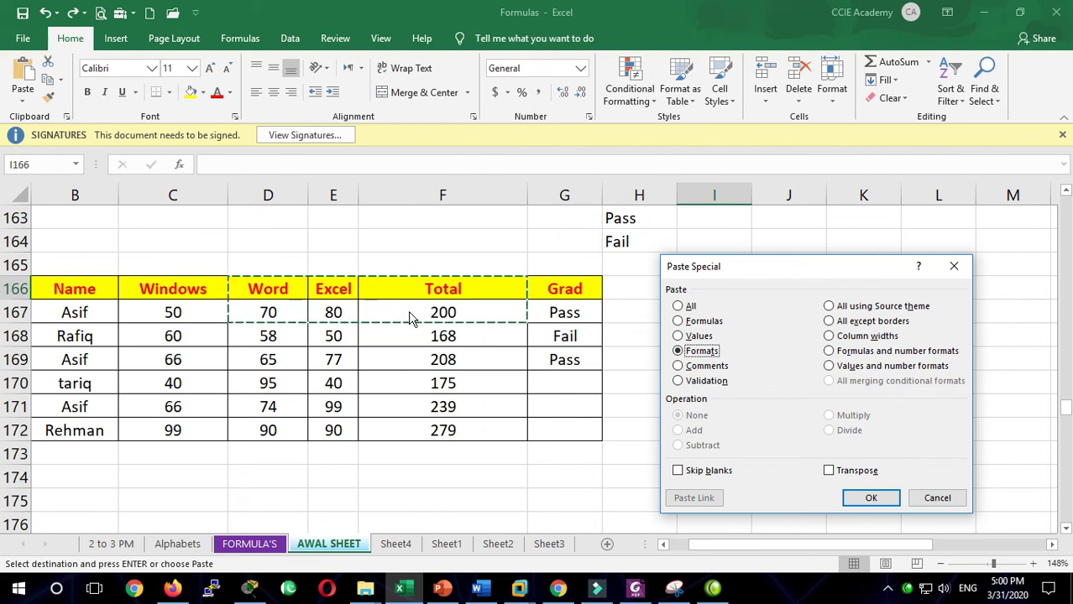
left_click(871, 498)
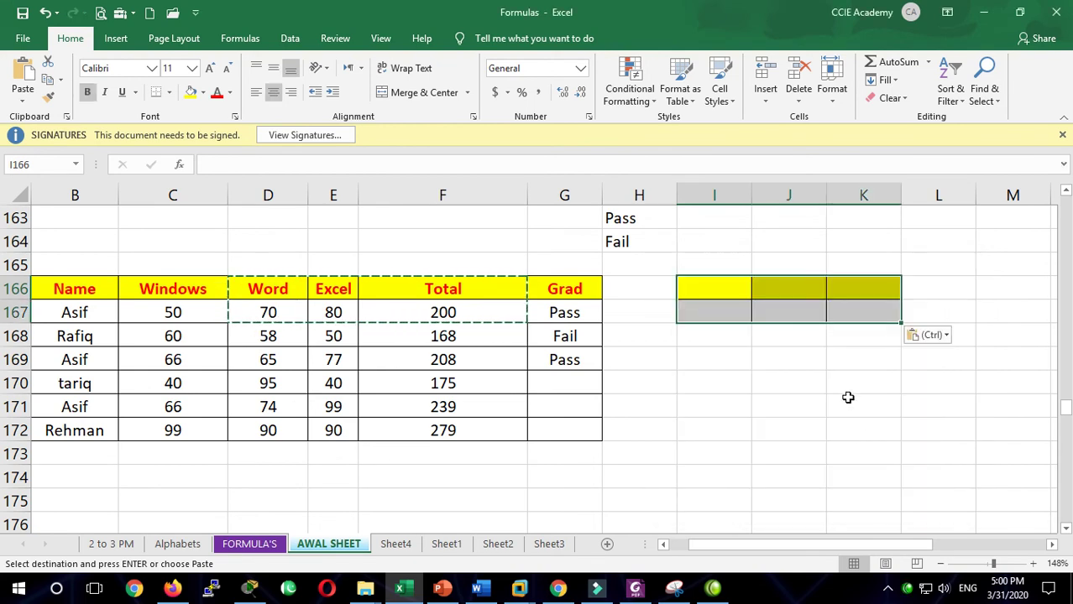
- Review the new yellow fill and borders, undo, and return to I166
left_click(783, 335)
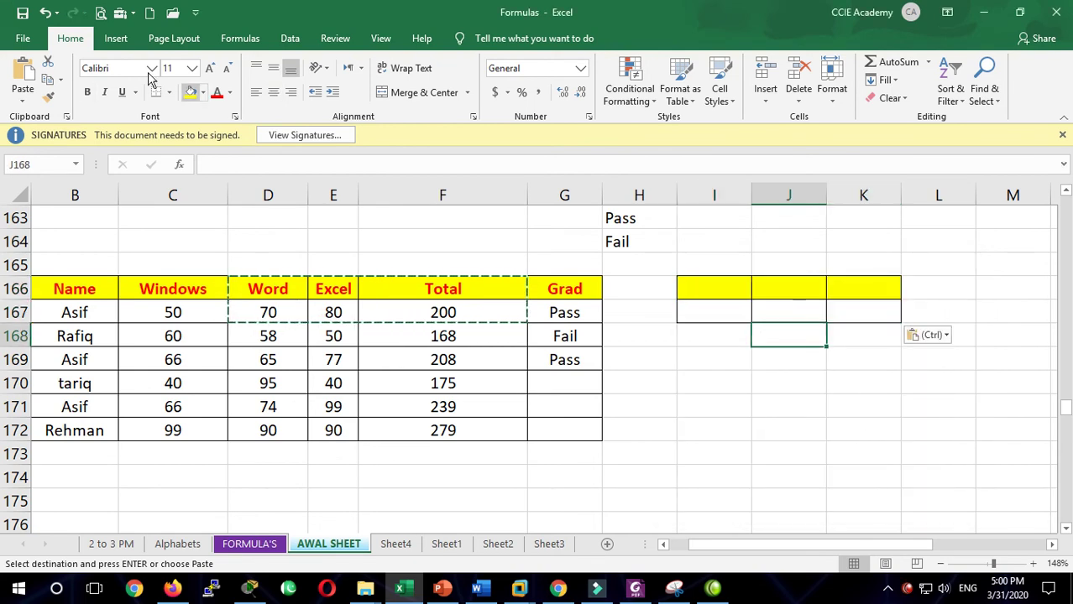
left_click(52, 14)
left_click(723, 342)
left_click(716, 307)
left_click(712, 288)
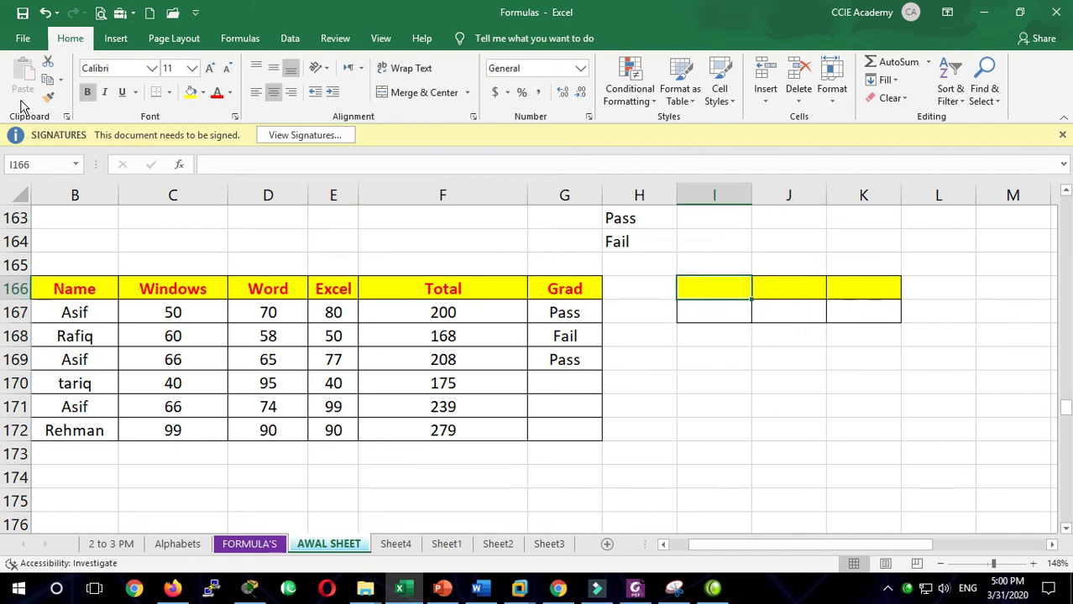
- Undo the formats paste so I166:K167 is blank, then cancel Paste Special
key("ctrl+z")
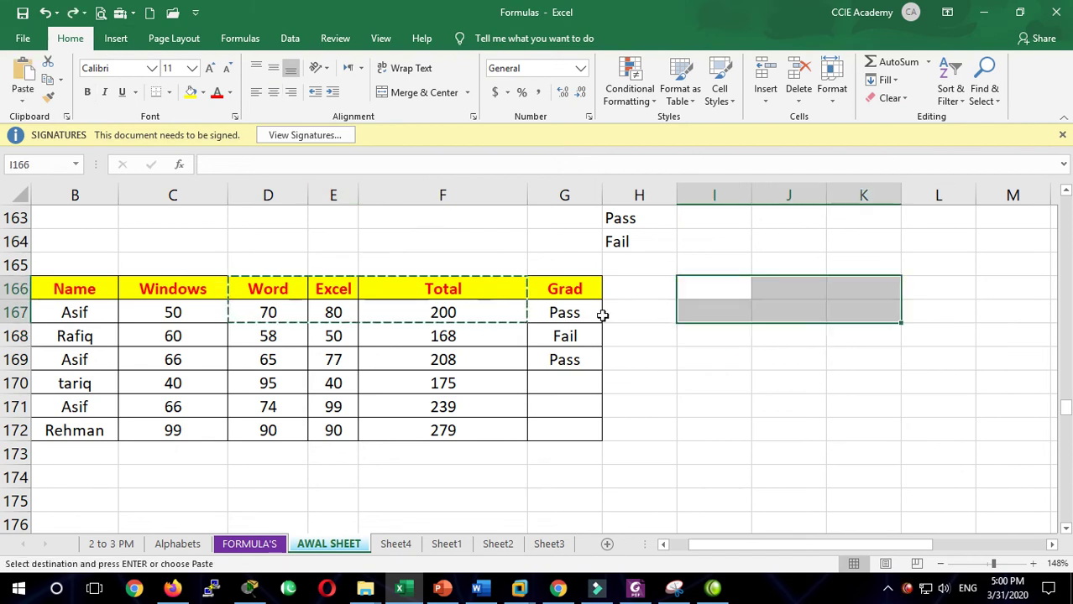
left_click(682, 290)
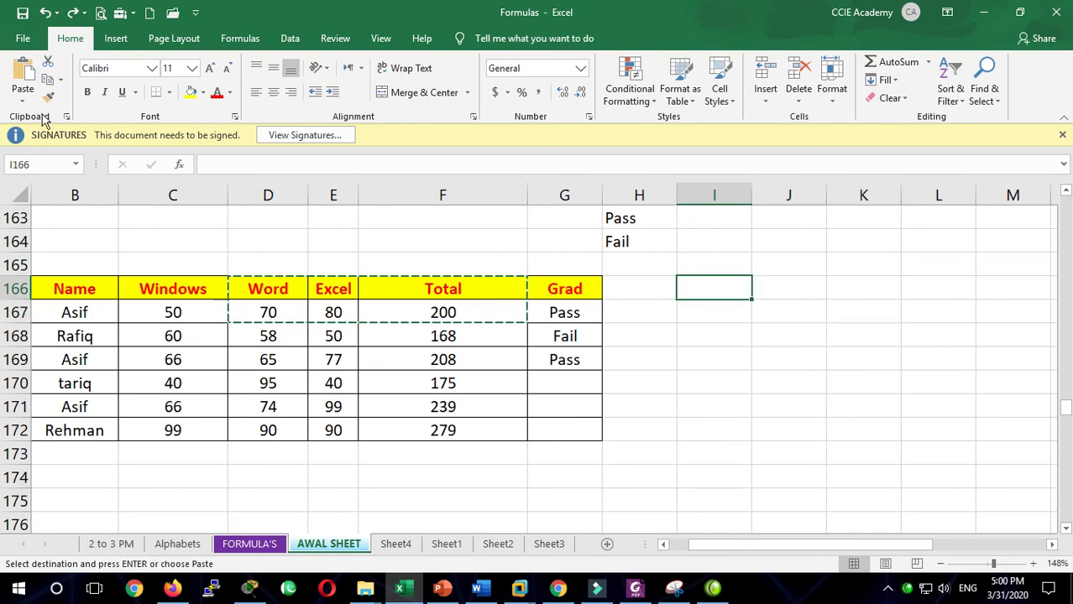
left_click(23, 100)
left_click(37, 266)
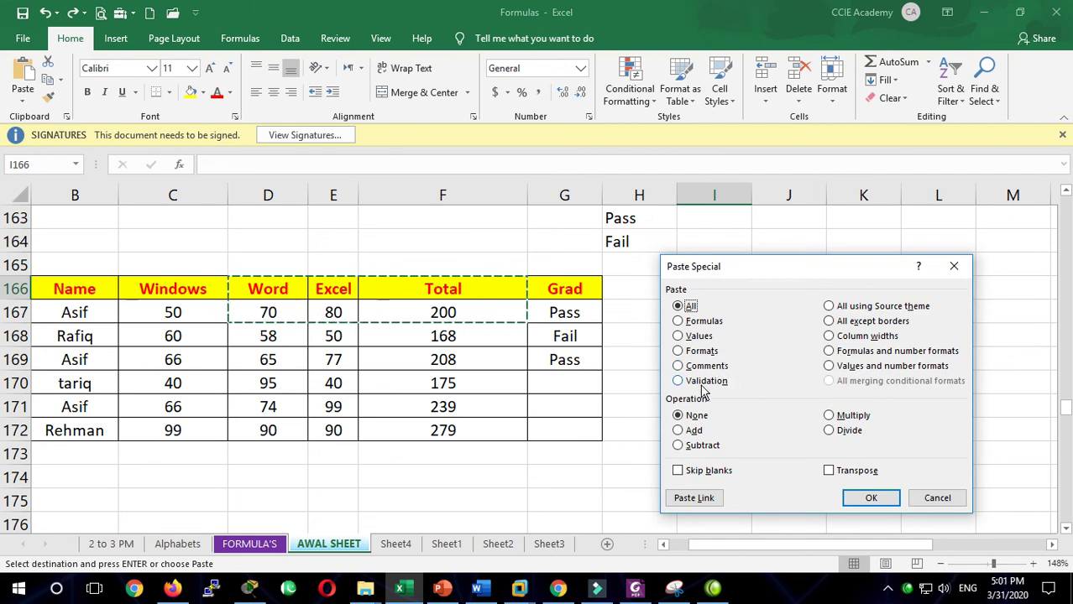
left_click(921, 505)
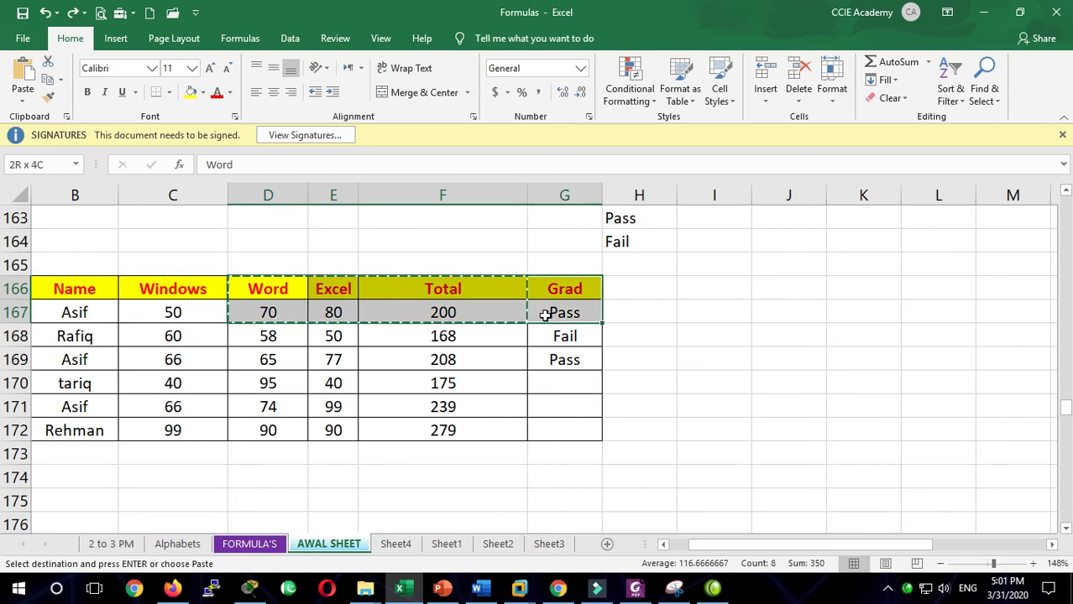
- Select D166:G167 and paste only its validation rules into H166:K167
left_click_drag(292, 291, 553, 317)
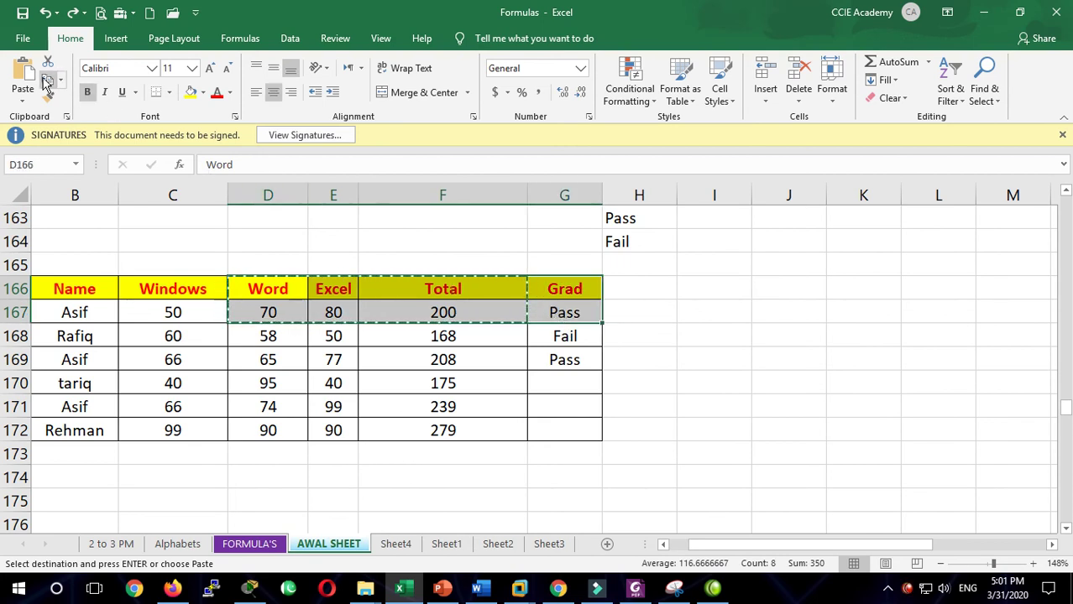
left_click(708, 285)
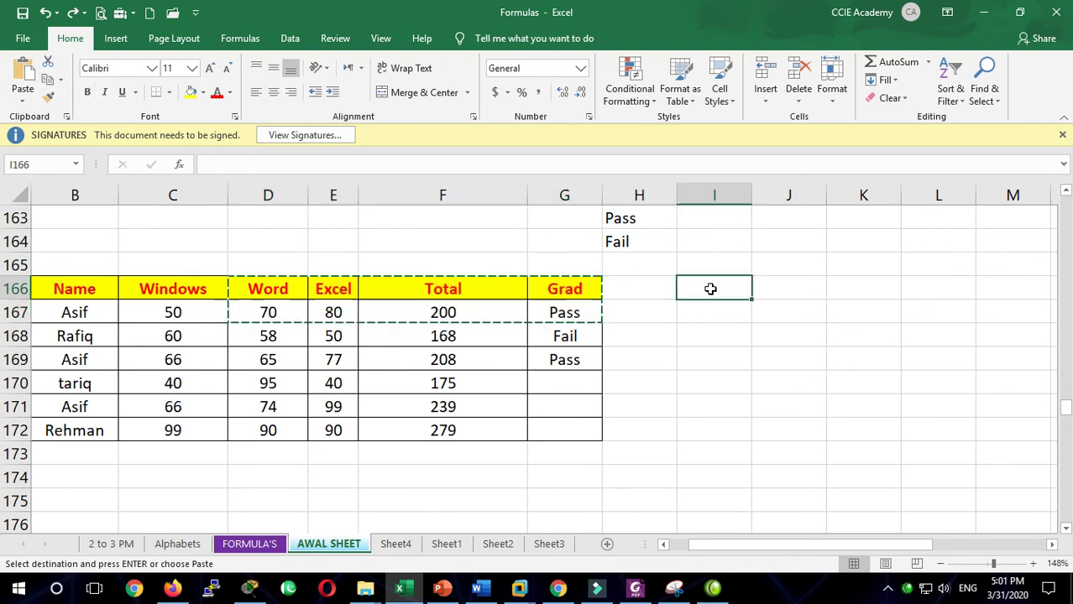
left_click(646, 280)
left_click(23, 97)
left_click(53, 267)
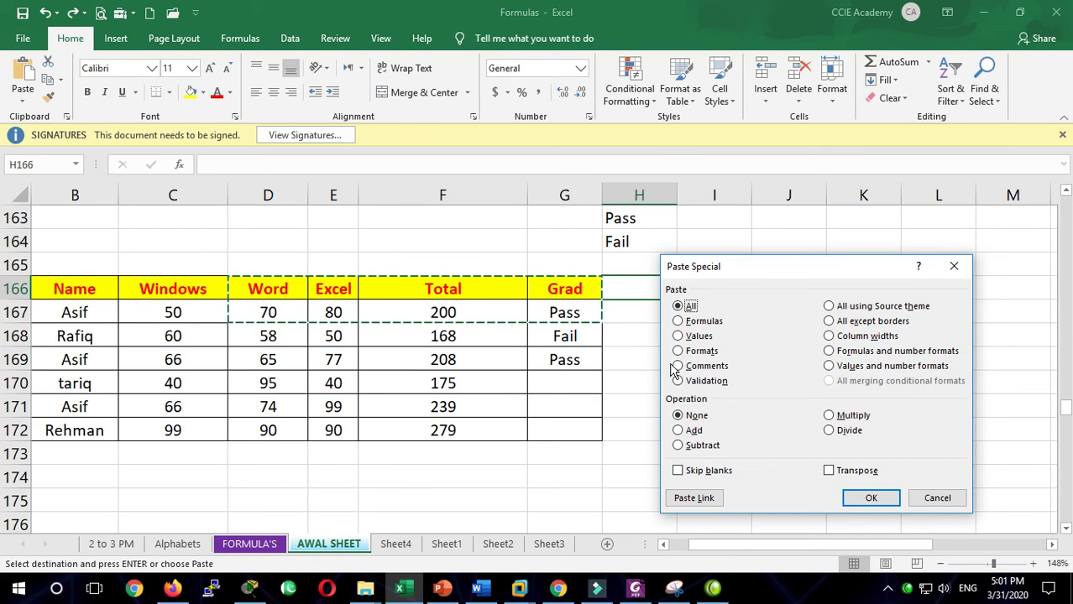
left_click(678, 380)
left_click(873, 497)
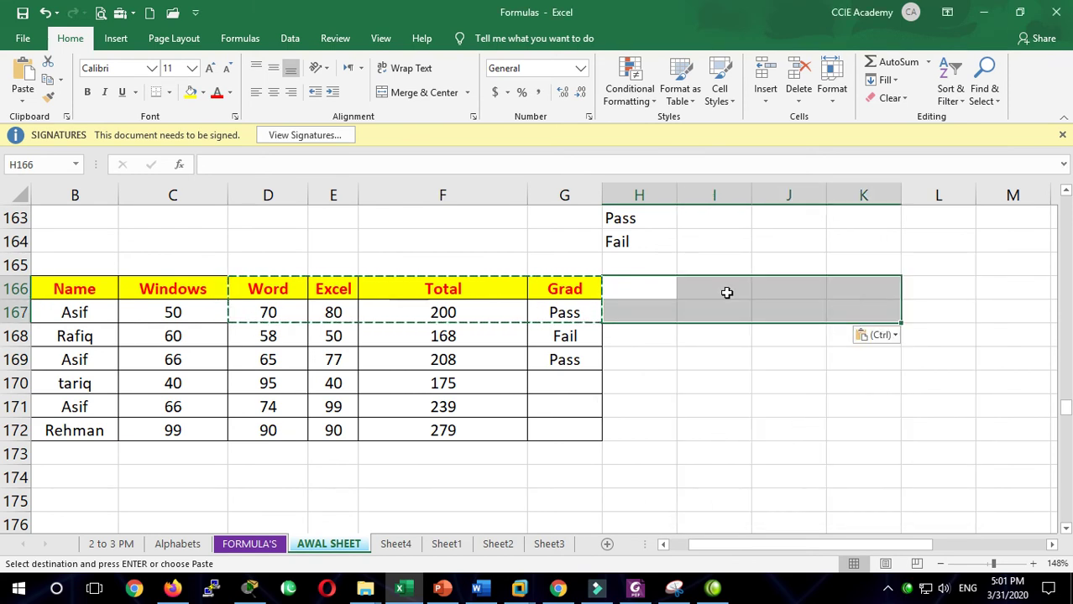
- Check the validated cells and open K167's Pass/Fail dropdown without choosing a value
left_click(630, 287)
left_click(642, 307)
left_click(714, 310)
left_click(781, 292)
left_click(785, 311)
left_click(865, 290)
left_click(868, 312)
left_click(876, 286)
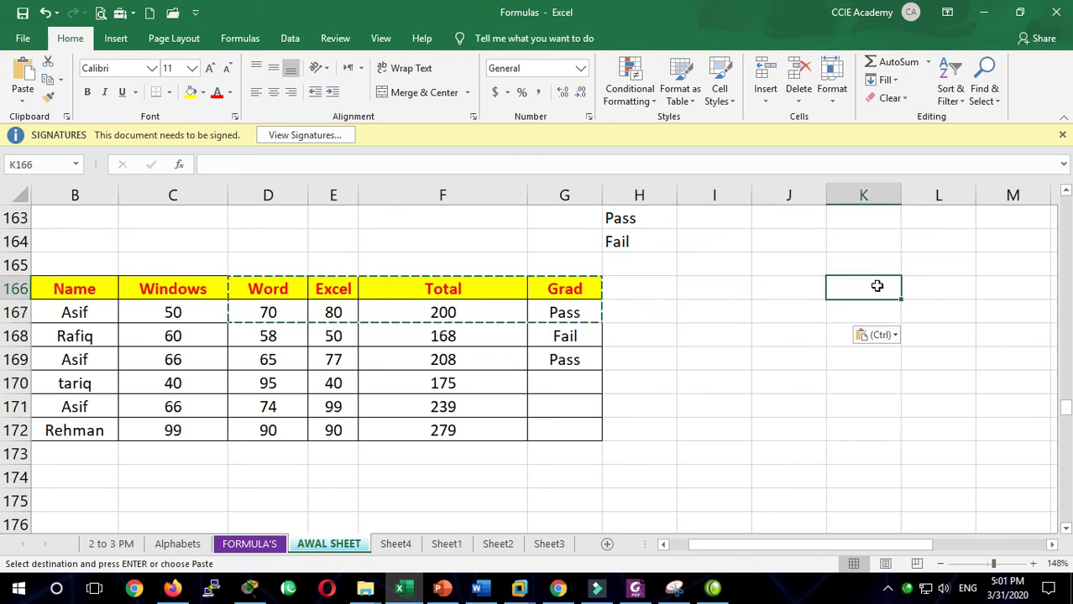
left_click(875, 311)
left_click(876, 292)
left_click(861, 316)
left_click(848, 334)
key("Up")
left_click(732, 308)
left_click(699, 293)
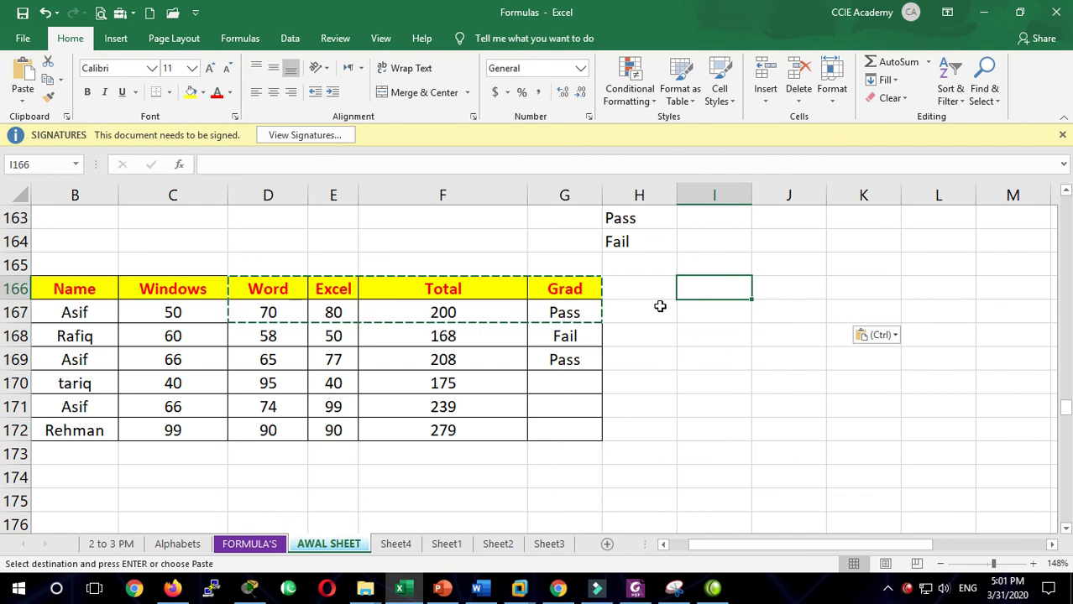
left_click(659, 304)
left_click(827, 294)
left_click(822, 314)
left_click(831, 312)
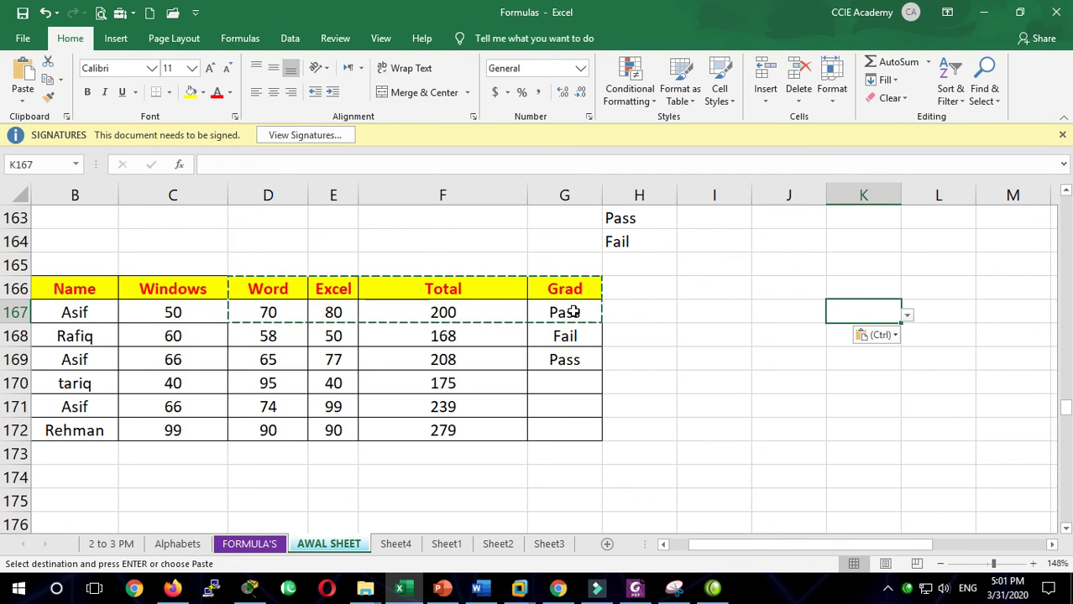
left_click(907, 316)
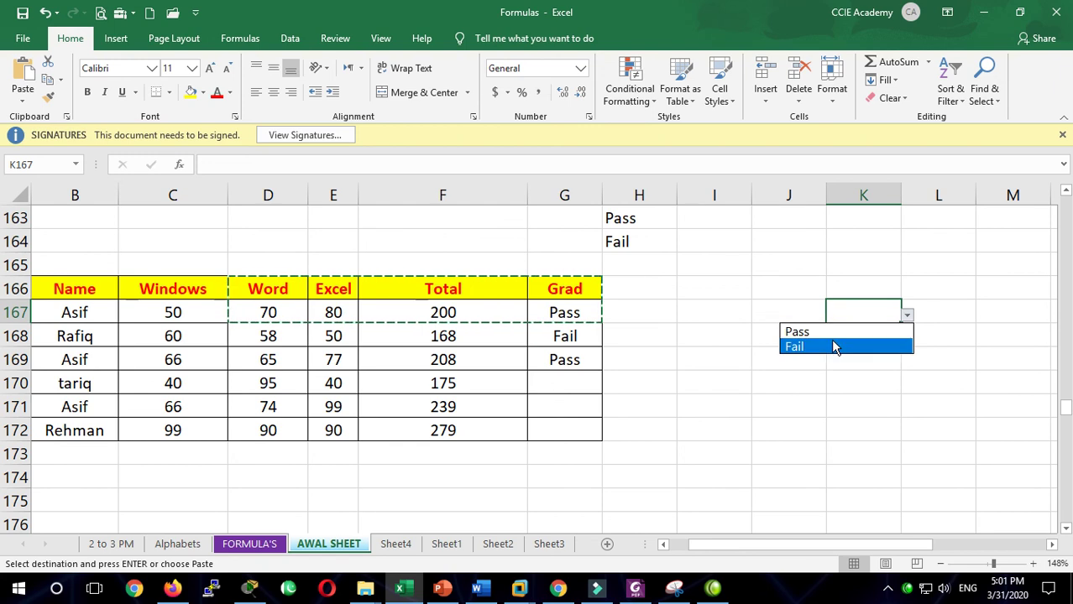
key("Escape")
key("Escape")
left_click(695, 328)
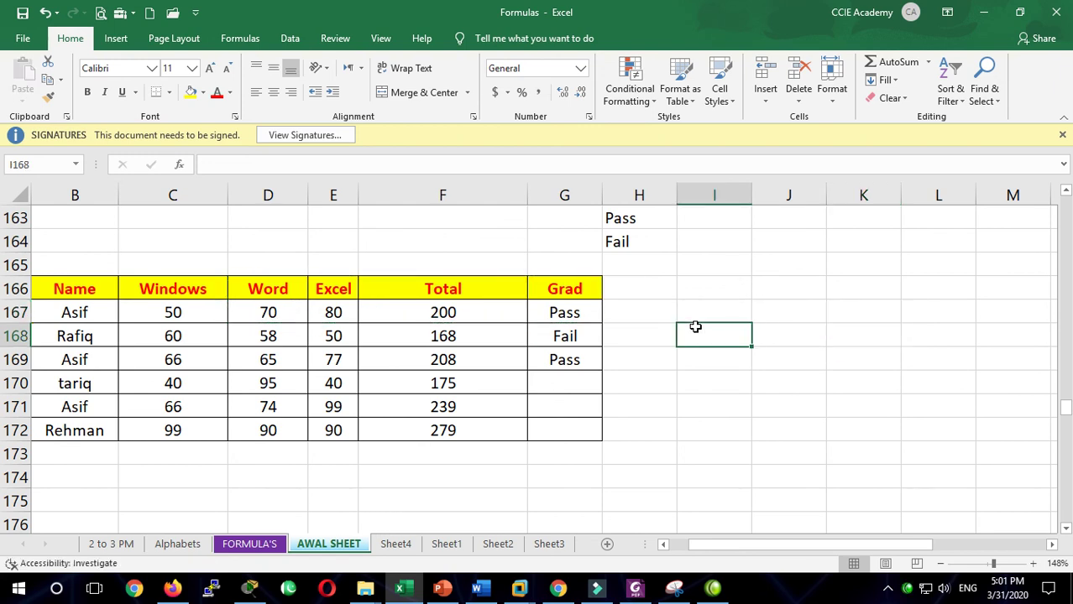
- Launch Word with the winword run command and start a blank document
key("super+r")
type("winword")
key("Return")
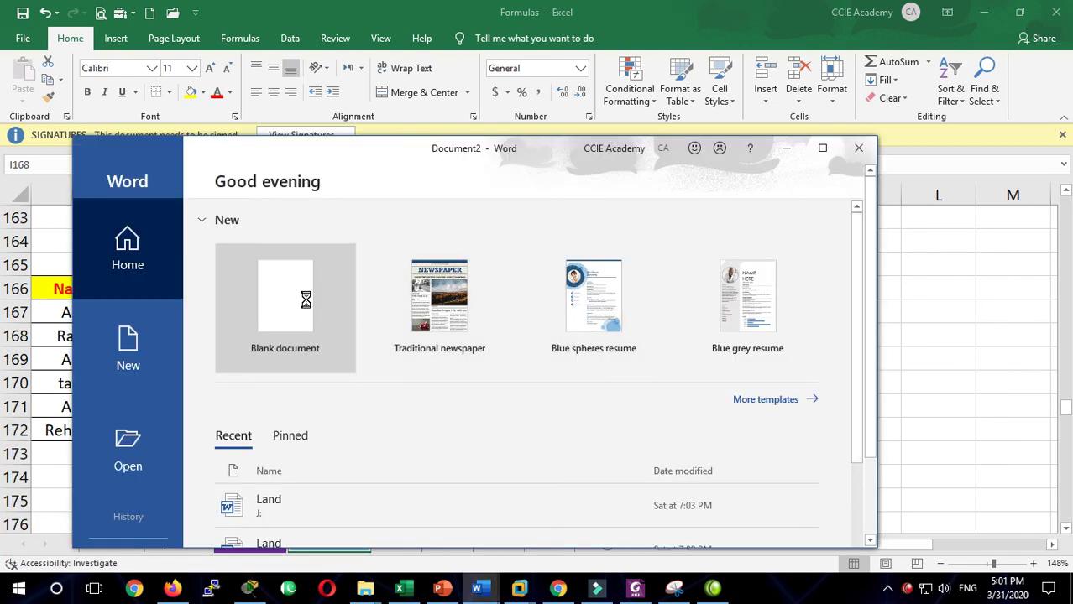
left_click(308, 306)
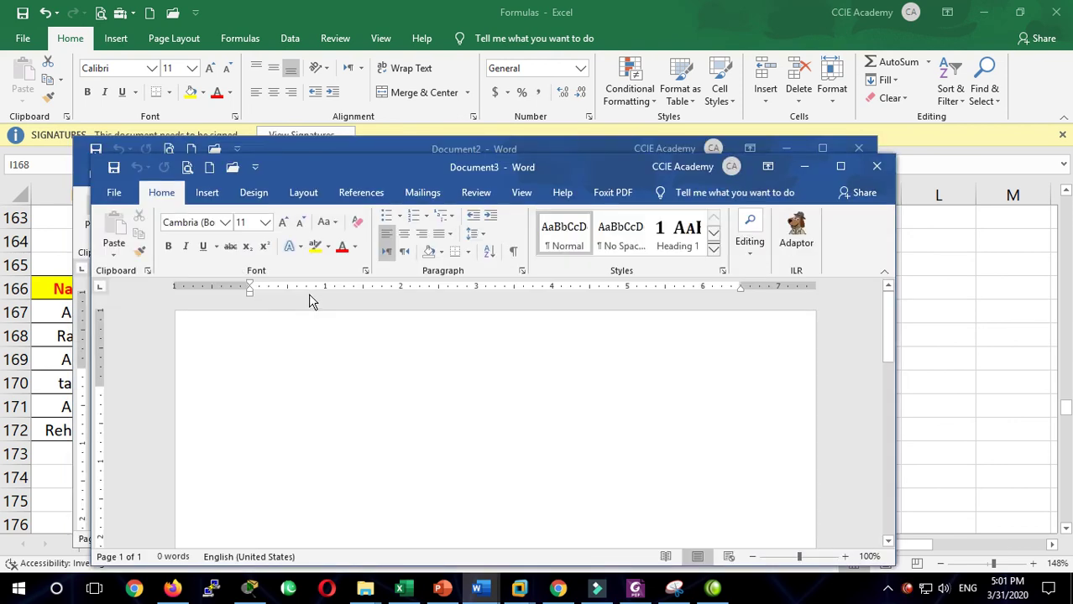
- Type ccie, copy the word, and switch back to Excel
type("ccie")
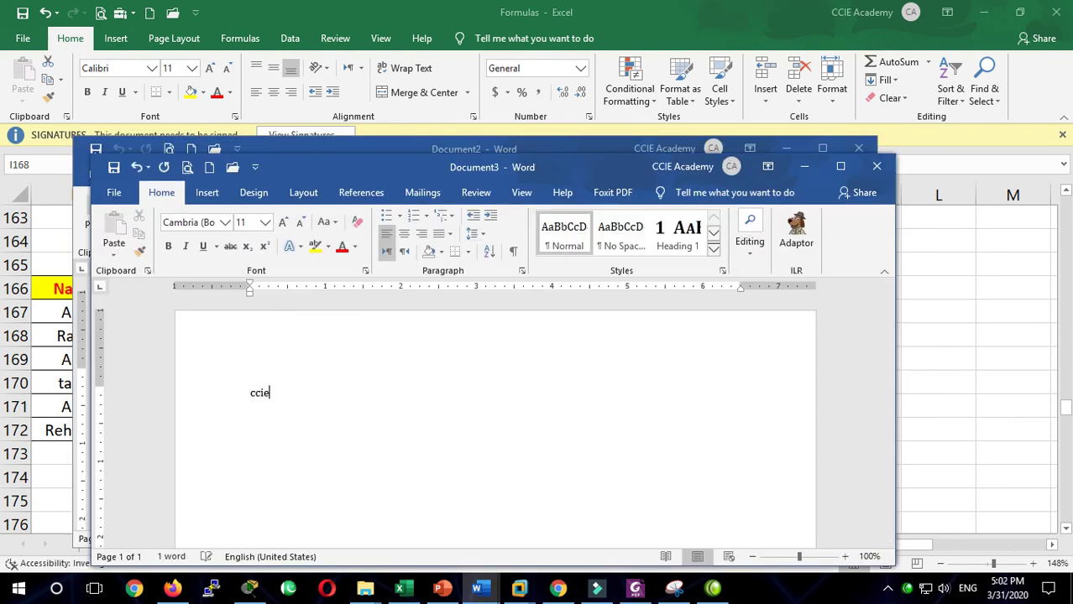
left_click_drag(294, 412, 232, 391)
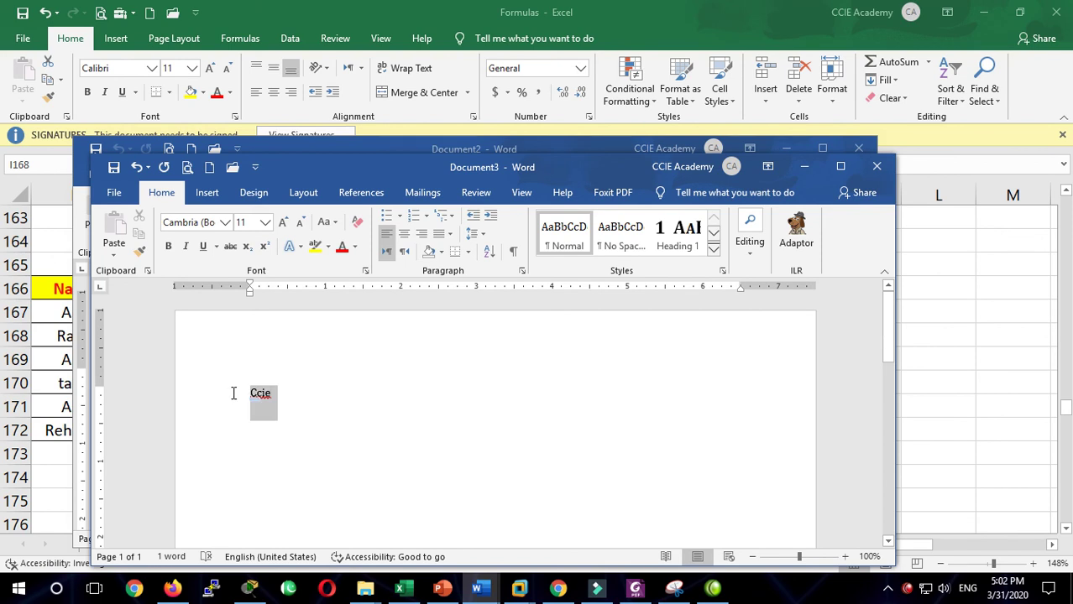
key("ctrl+c")
key("alt+Tab")
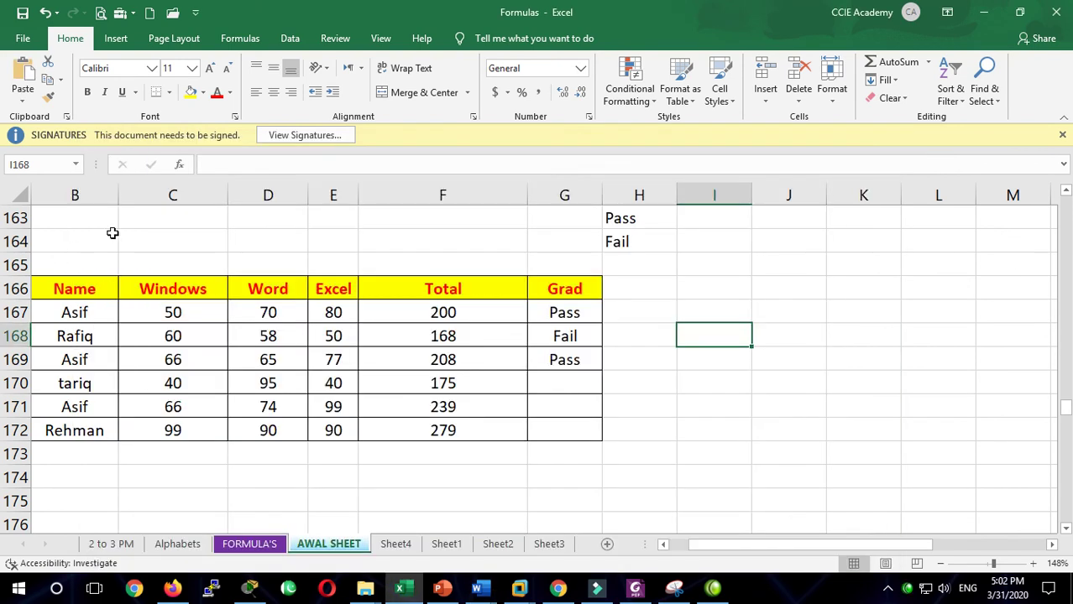
- Paste-link Ccie as a Microsoft Word Document Object and move it above the table at row 164
left_click(112, 234)
left_click(23, 101)
left_click(46, 164)
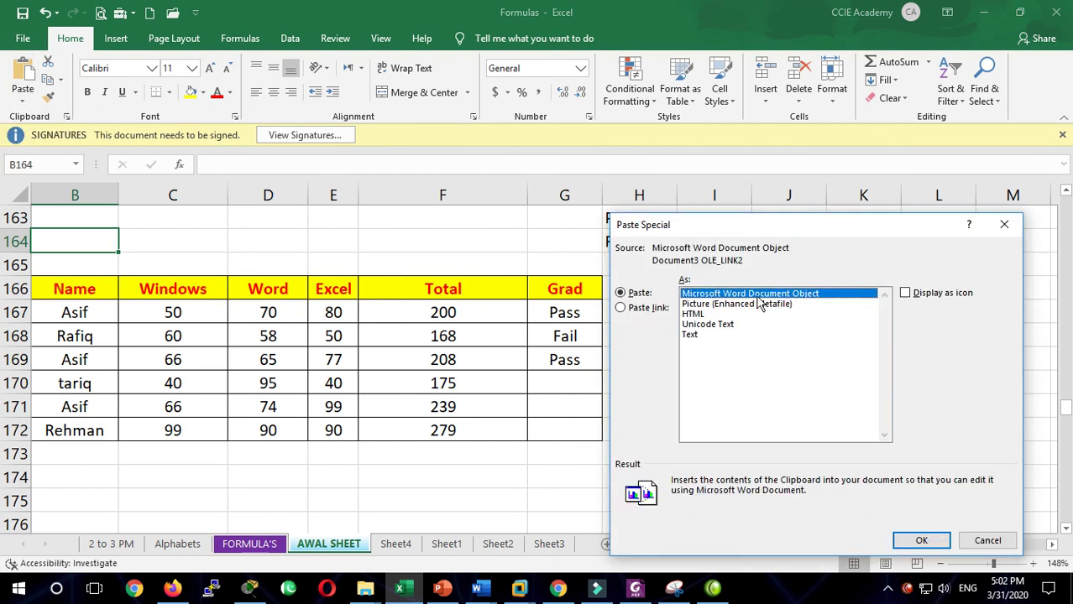
left_click(631, 308)
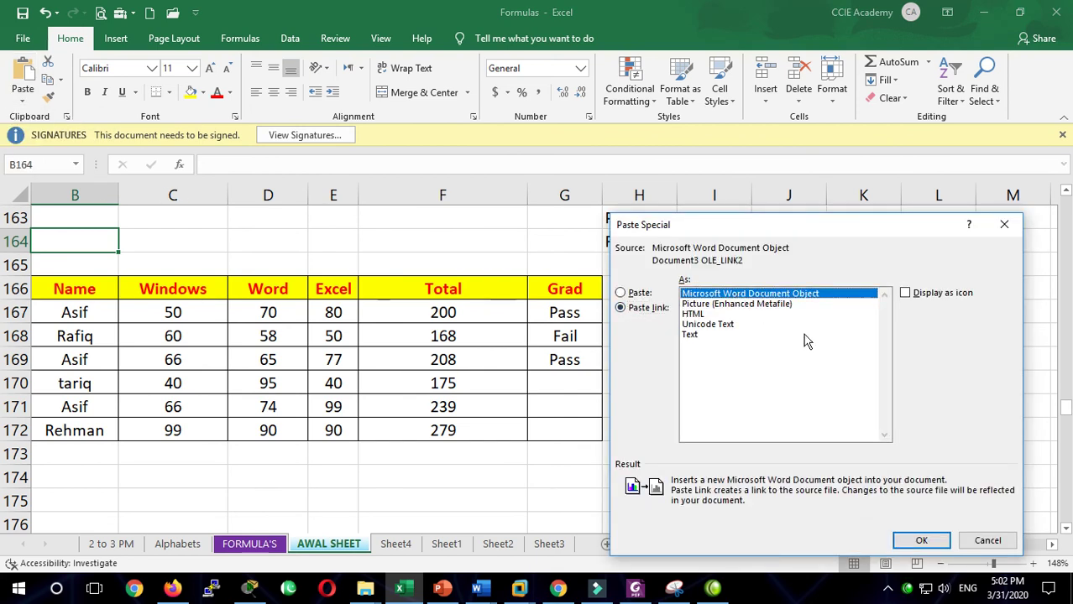
left_click(921, 541)
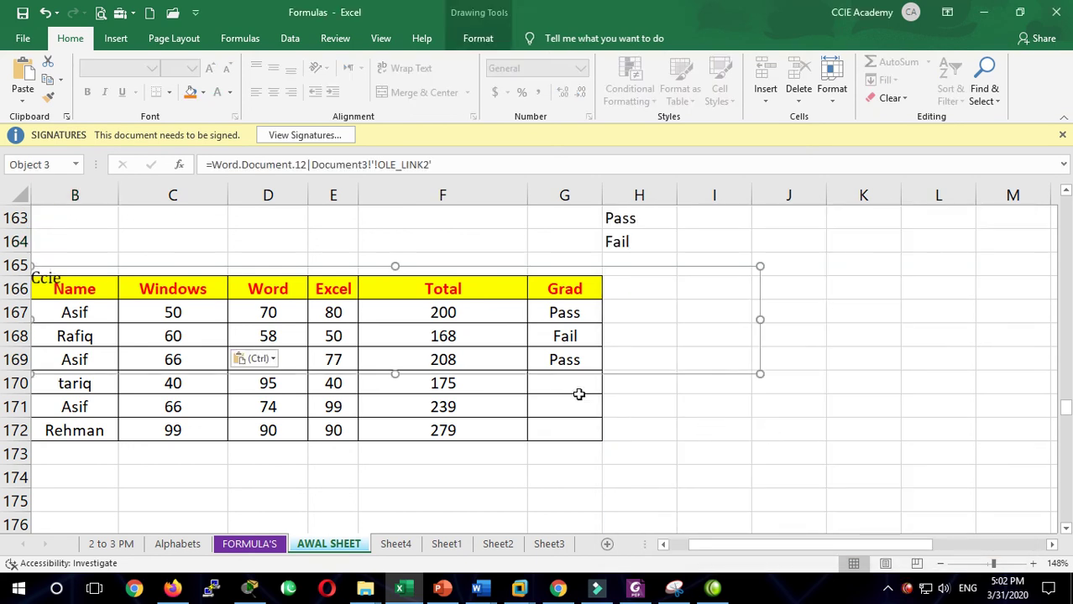
left_click_drag(604, 373, 639, 353)
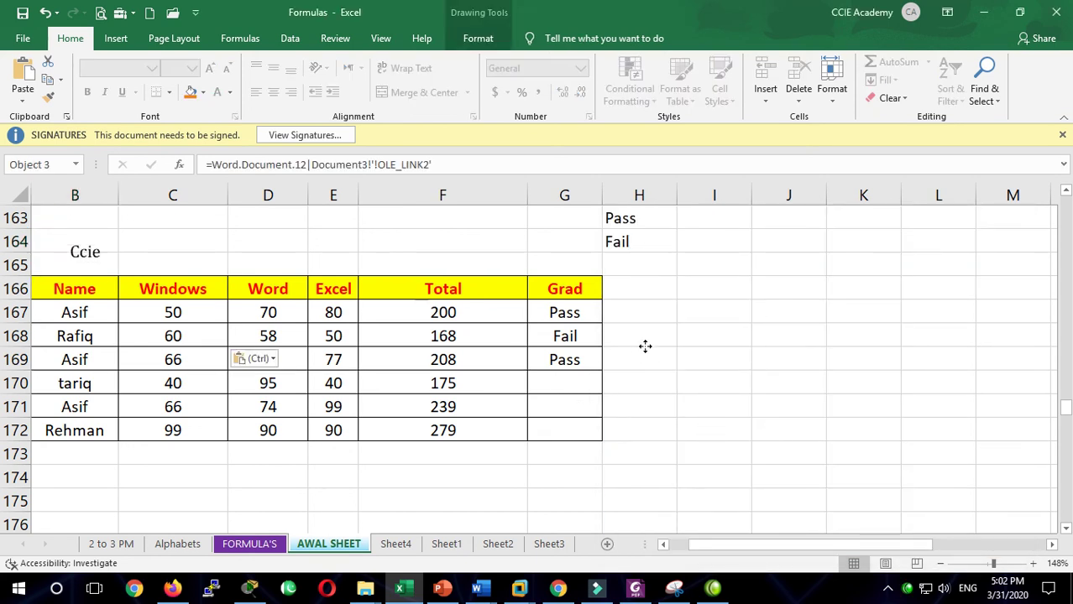
left_click(107, 254)
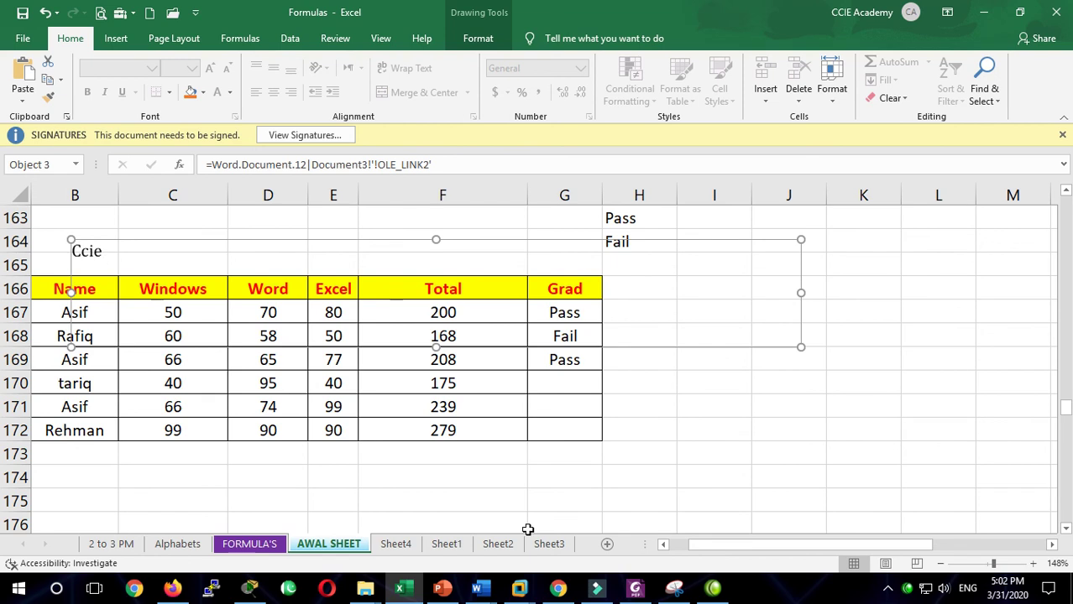
left_click(479, 588)
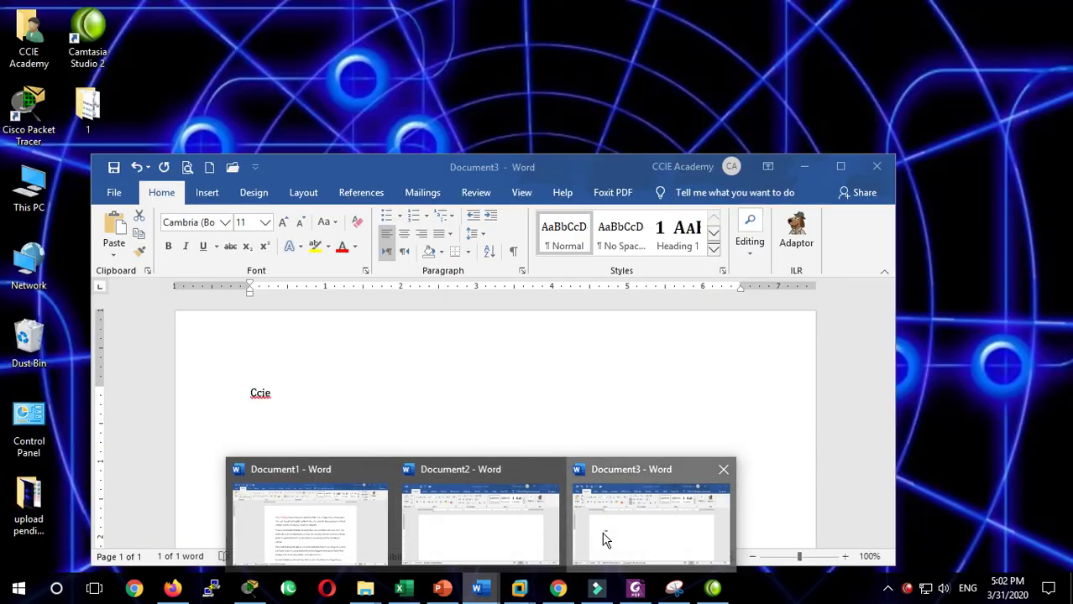
- Edit the Word text from Ccie to 'Computer career ie' and return to Excel
left_click(604, 538)
left_click(353, 409)
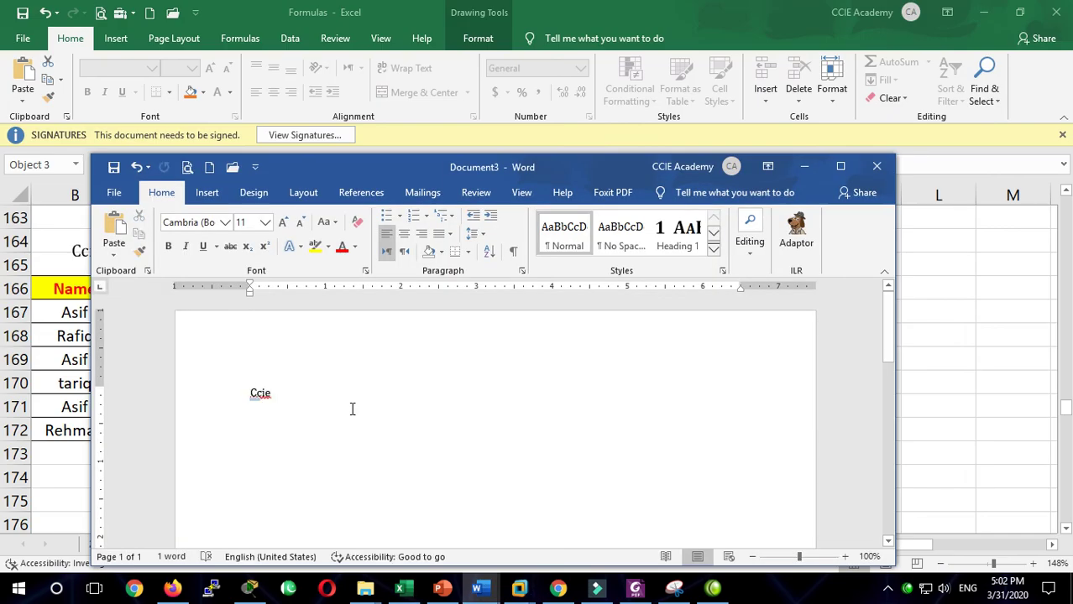
type("omputer car")
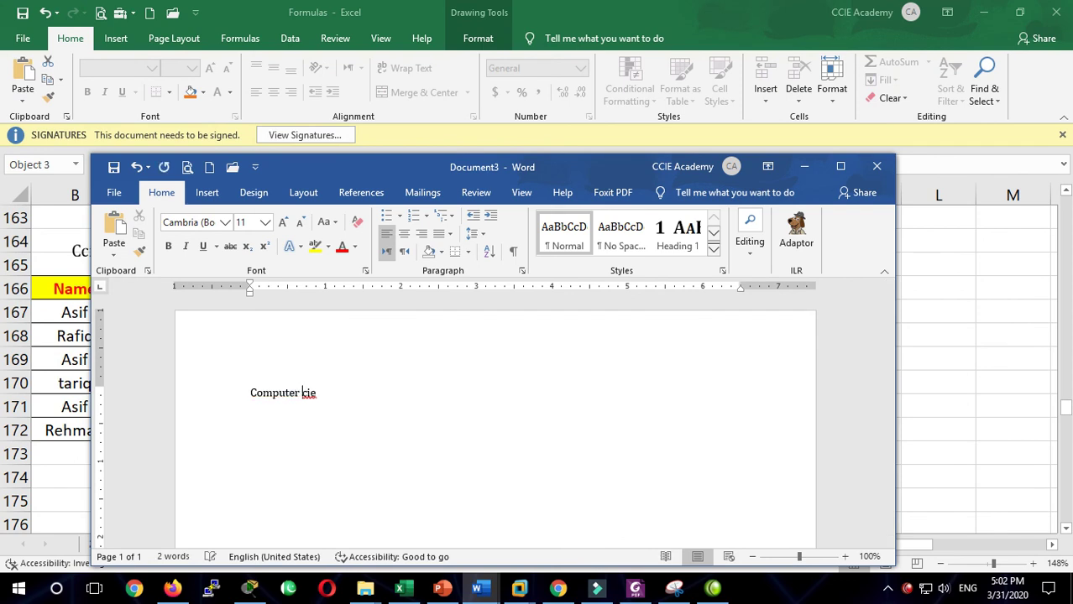
type("eer")
left_click(941, 330)
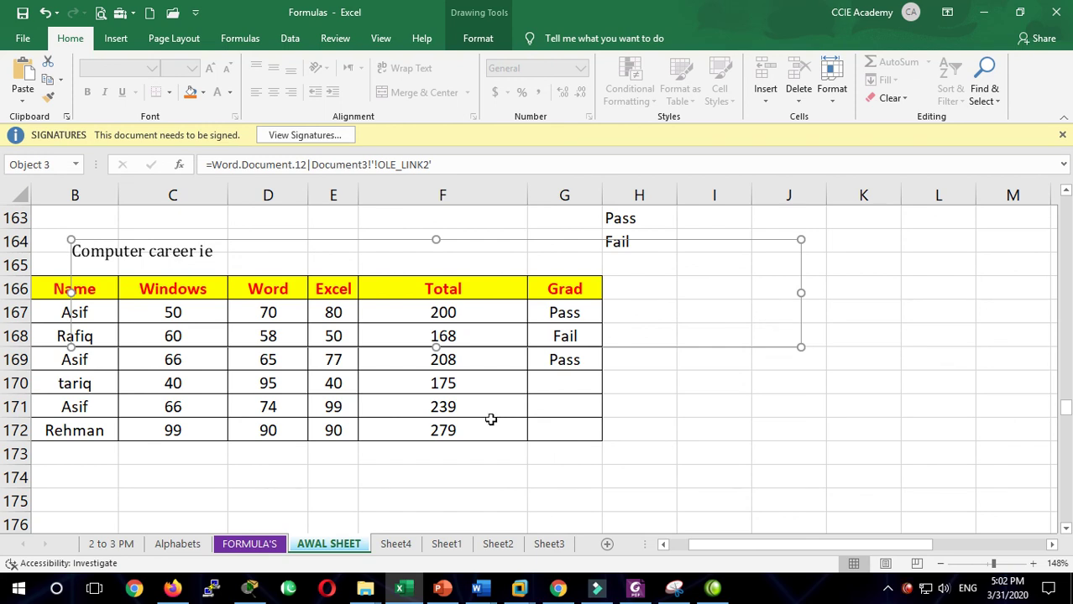
left_click(657, 412)
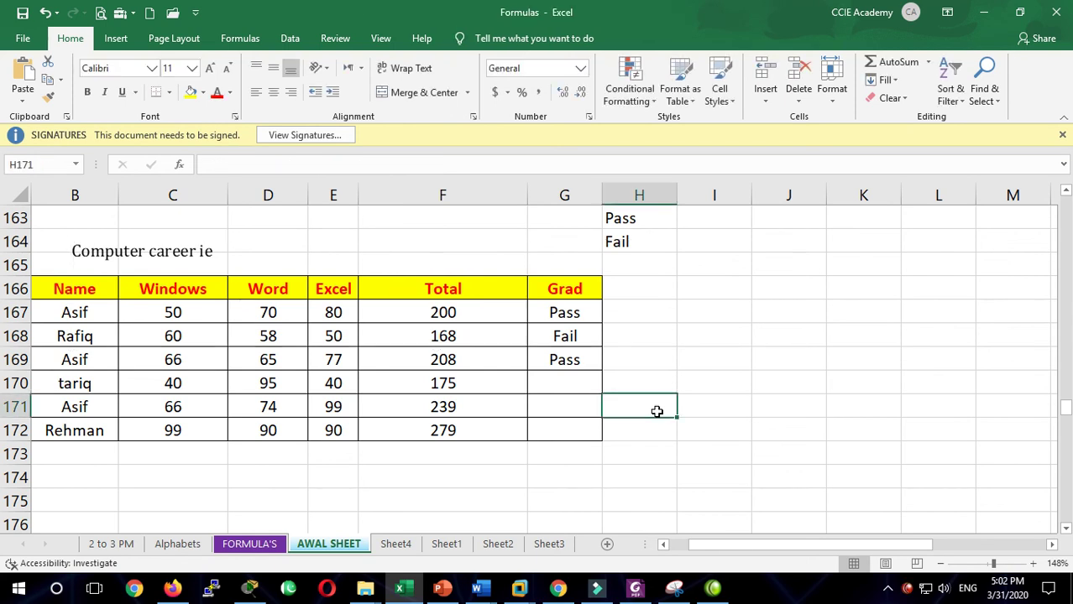